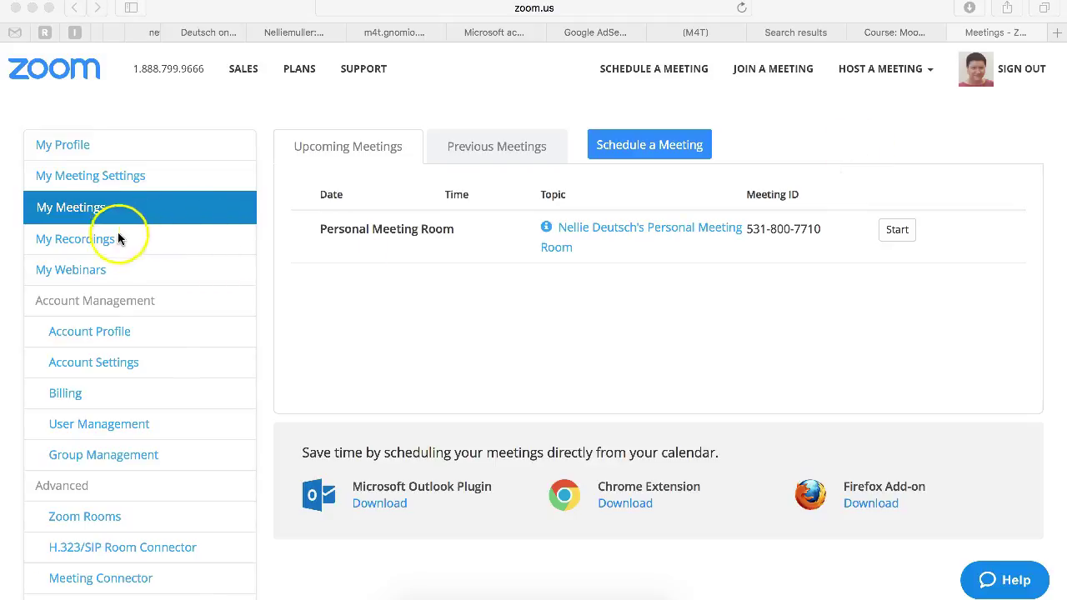
Step: Open the Zoom Billing page showing the free plan and the $149.90/year 1-host option
scroll(91, 285, down, 3)
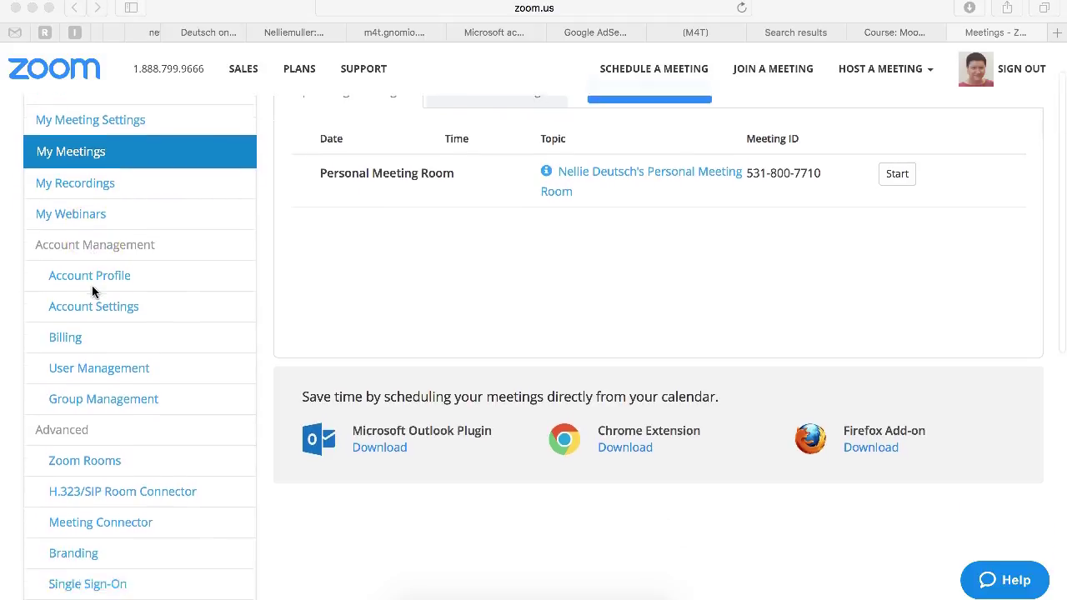
scroll(92, 285, down, 4)
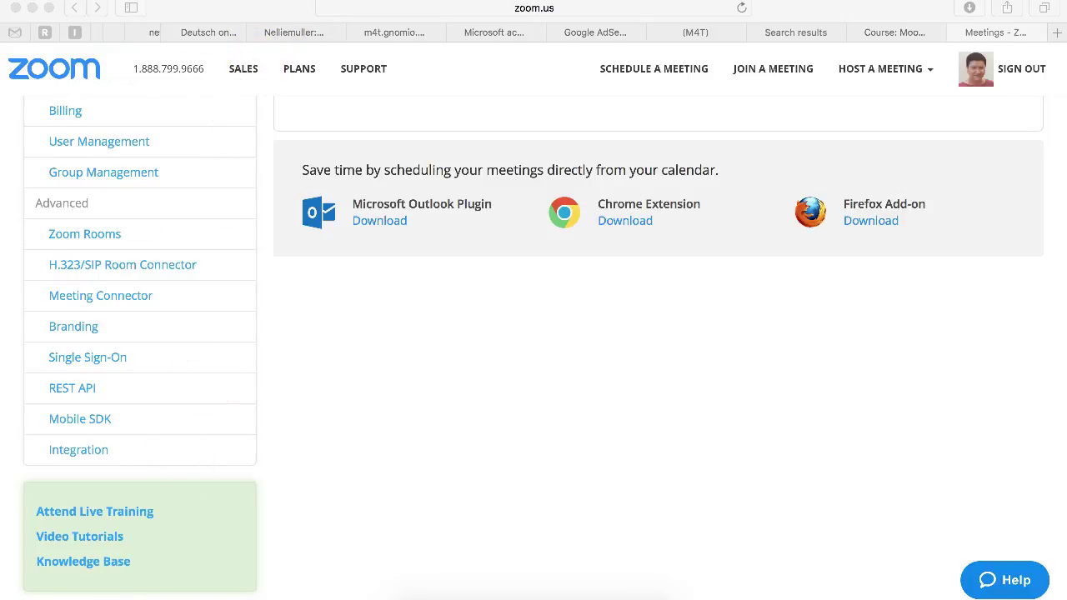
click(157, 391)
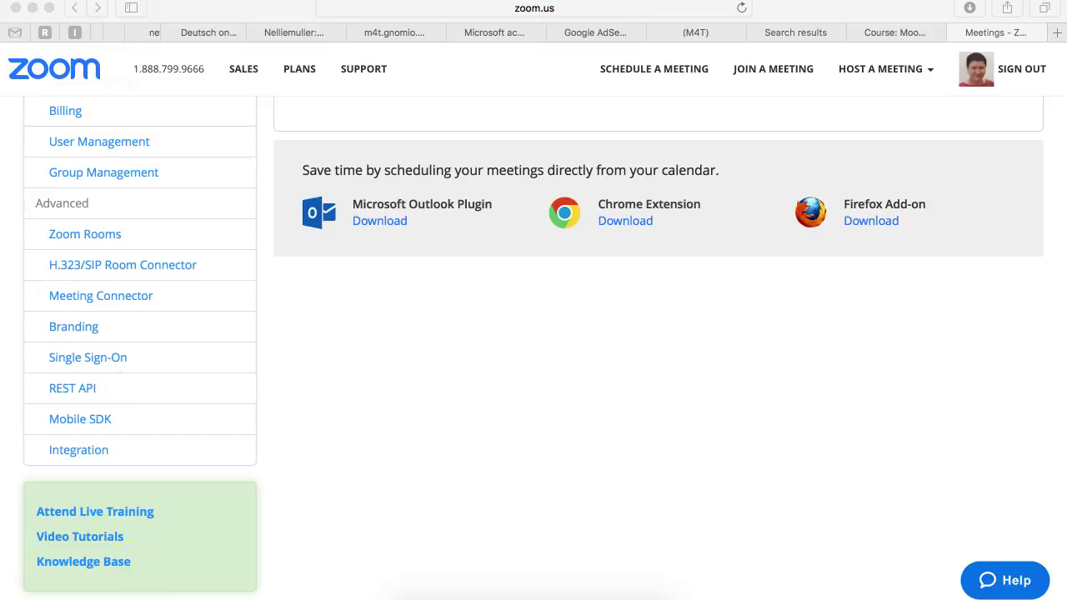
click(72, 390)
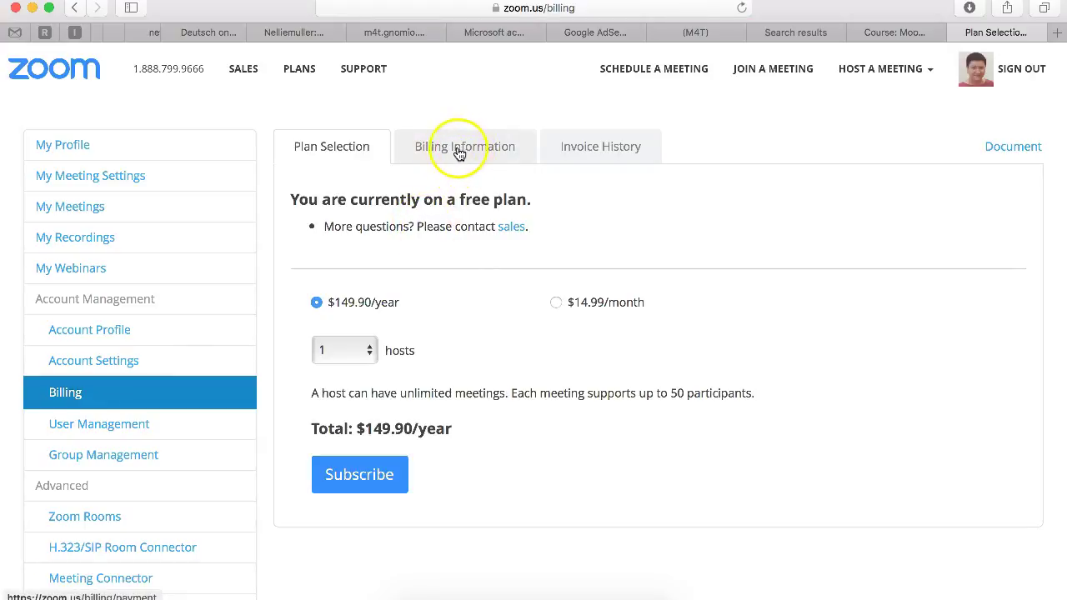
Step: Review Billing Information: no subscription plan, bill-to and sold-to contacts, and payment method
click(465, 153)
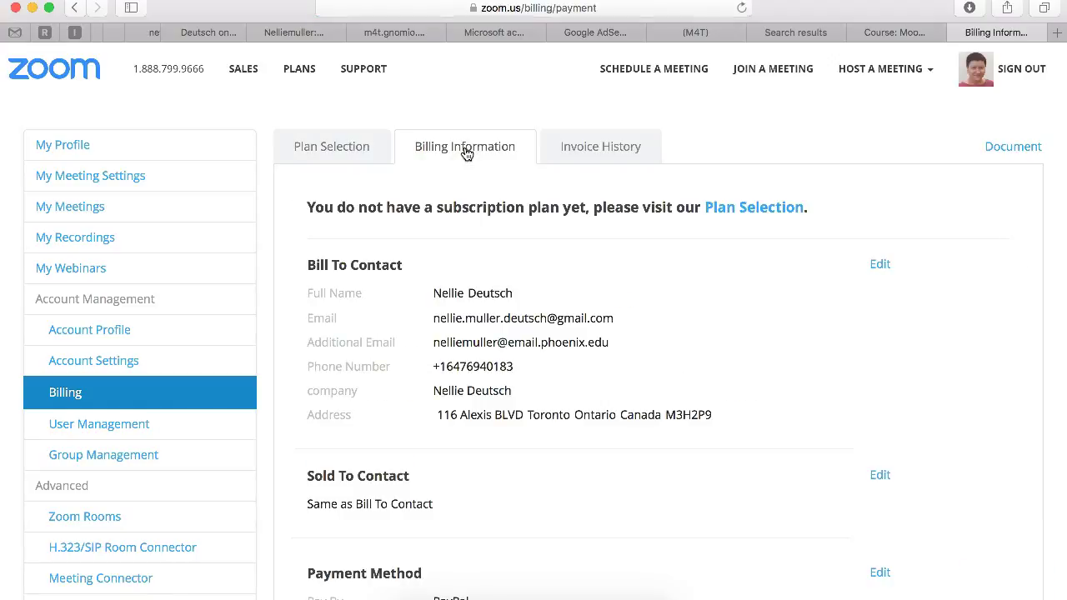
scroll(467, 154, down, 1)
scroll(467, 154, down, 4)
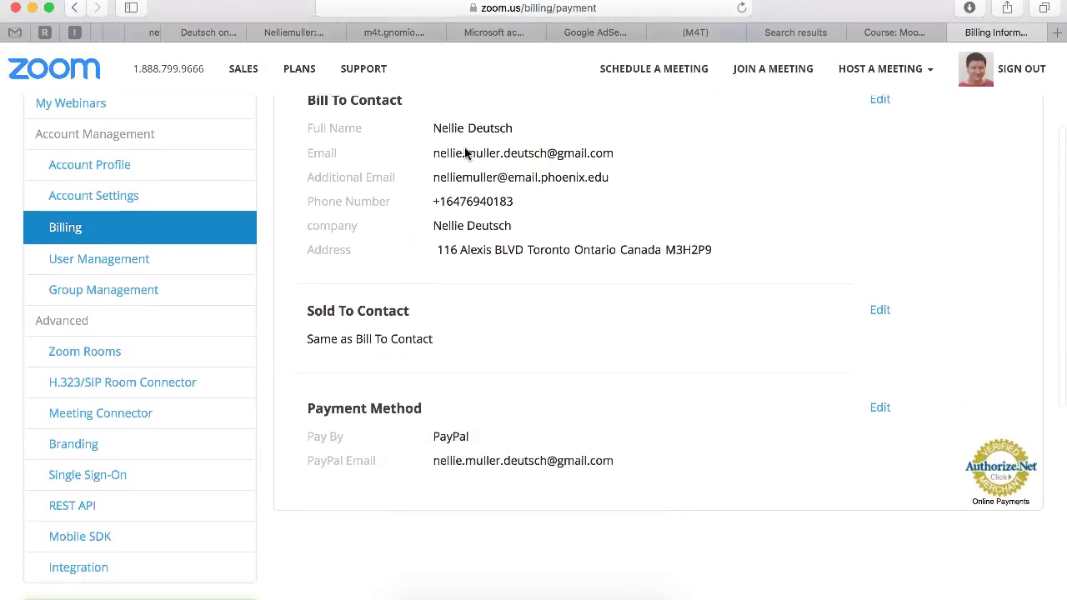
scroll(467, 154, down, 4)
click(467, 233)
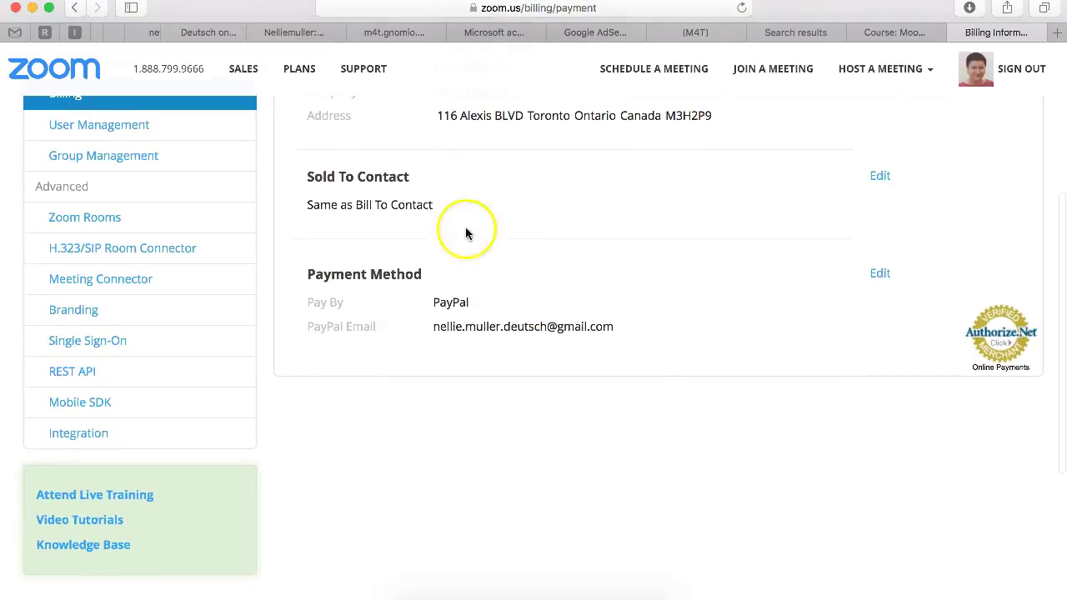
scroll(429, 258, down, 2)
scroll(441, 251, up, 5)
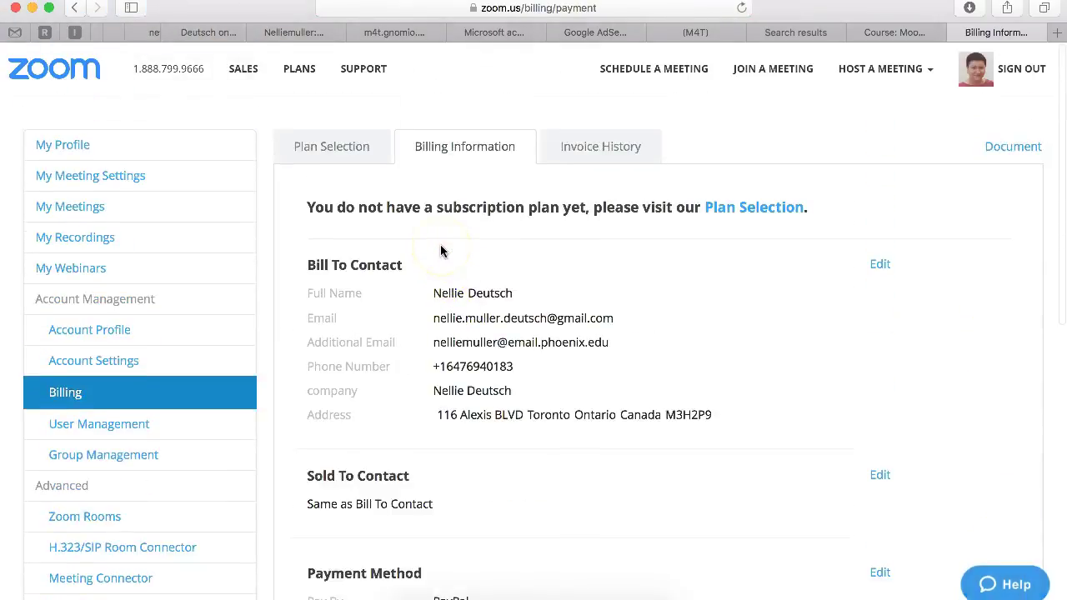
scroll(436, 255, down, 2)
scroll(426, 251, up, 2)
click(414, 245)
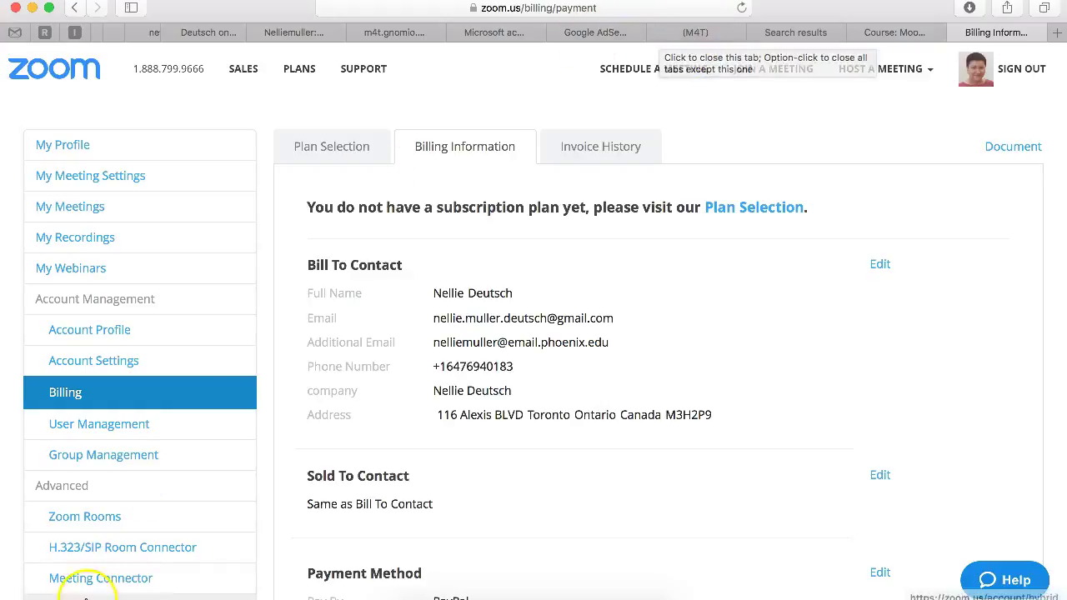
Step: In Moodle, verify the Zoom API key and secret and save the Zoom meeting settings
click(74, 32)
scroll(577, 288, down, 2)
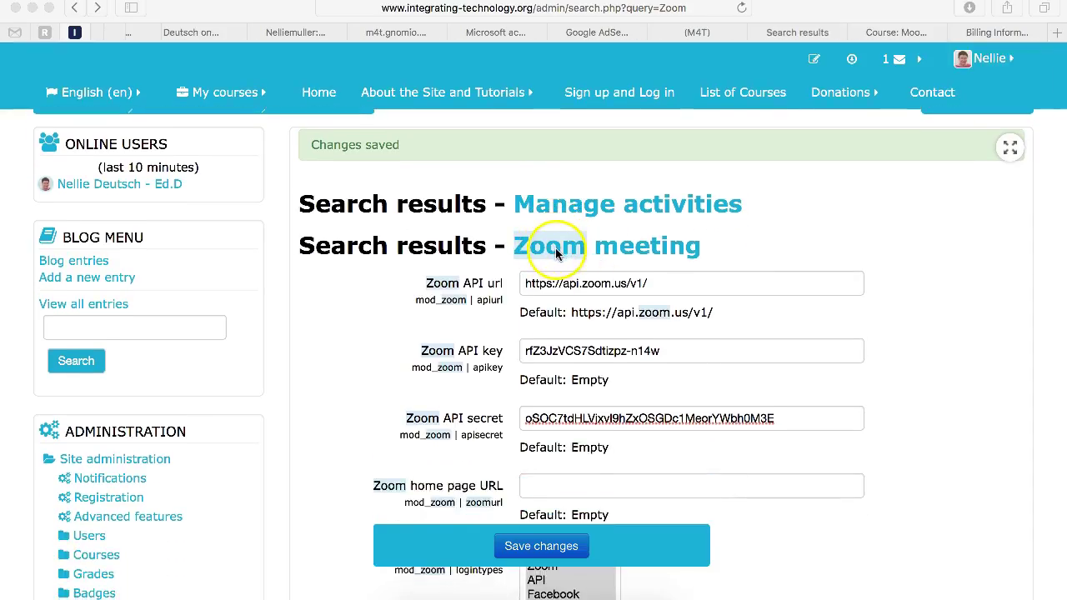
scroll(557, 254, down, 1)
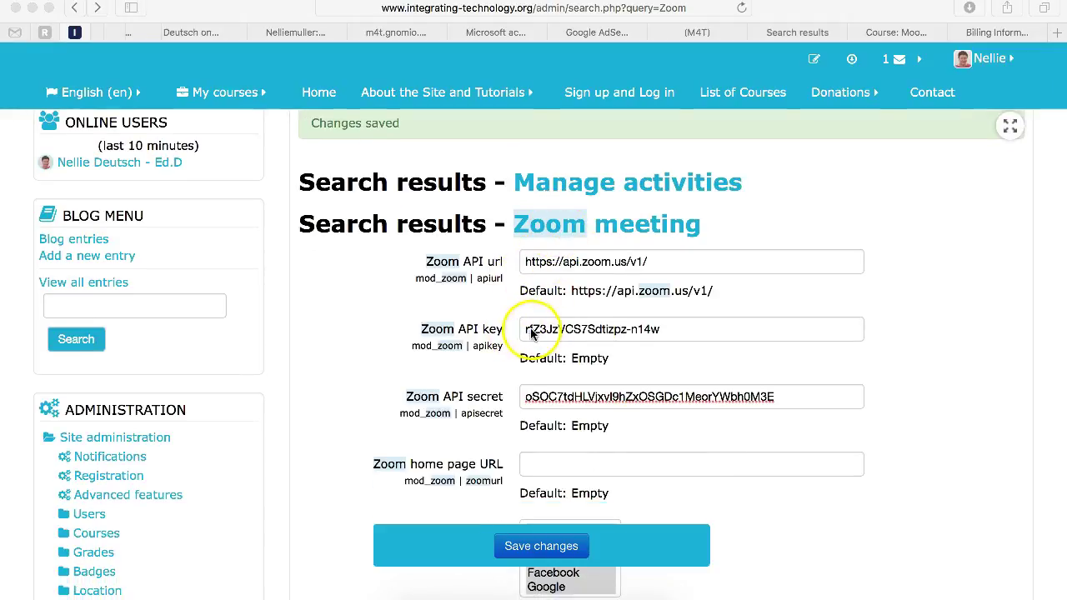
click(529, 331)
scroll(542, 381, down, 5)
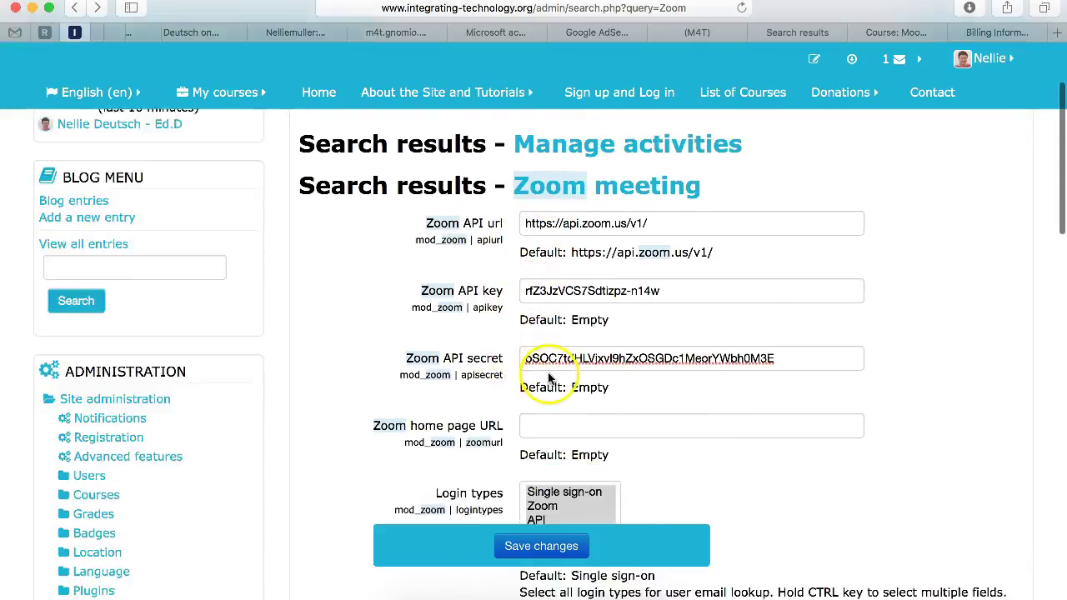
scroll(552, 364, down, 4)
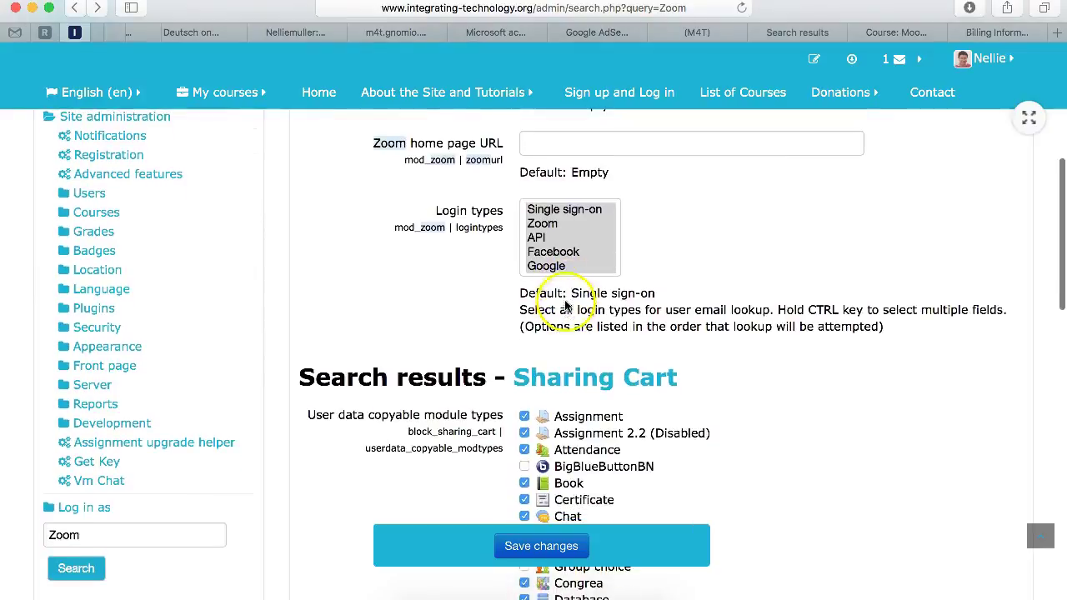
scroll(566, 296, down, 8)
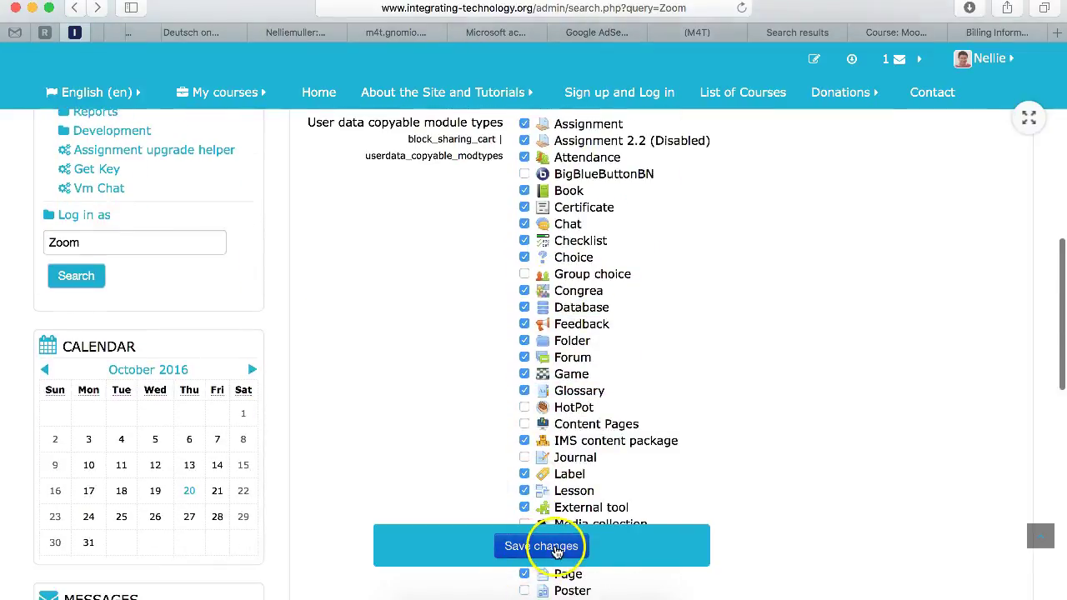
click(557, 552)
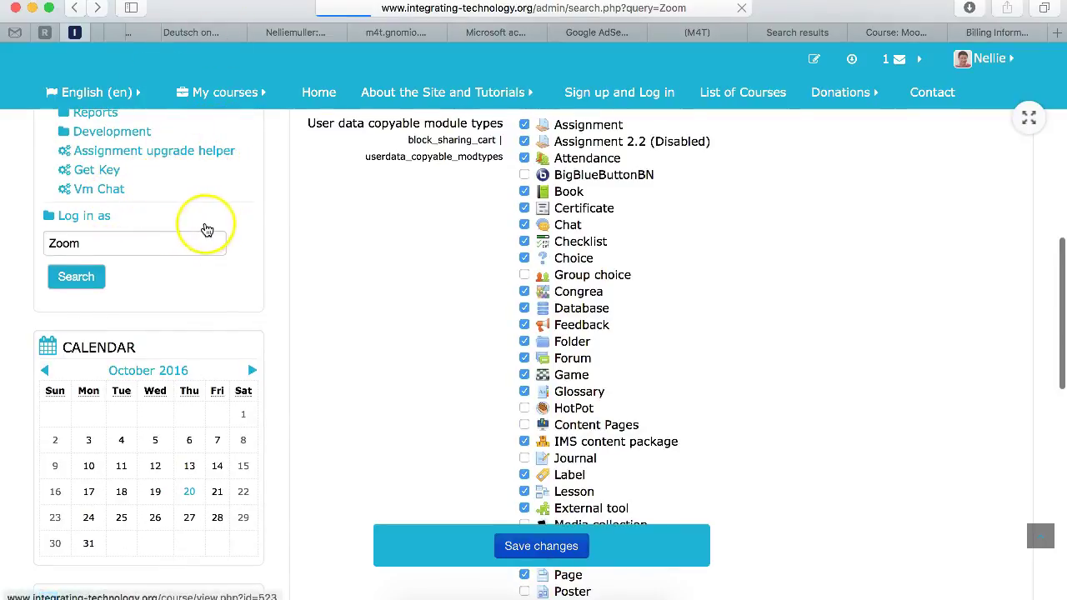
Step: Go to Plugins > Install plugins and open the Moodle plugins directory
scroll(142, 226, up, 2)
scroll(142, 227, up, 10)
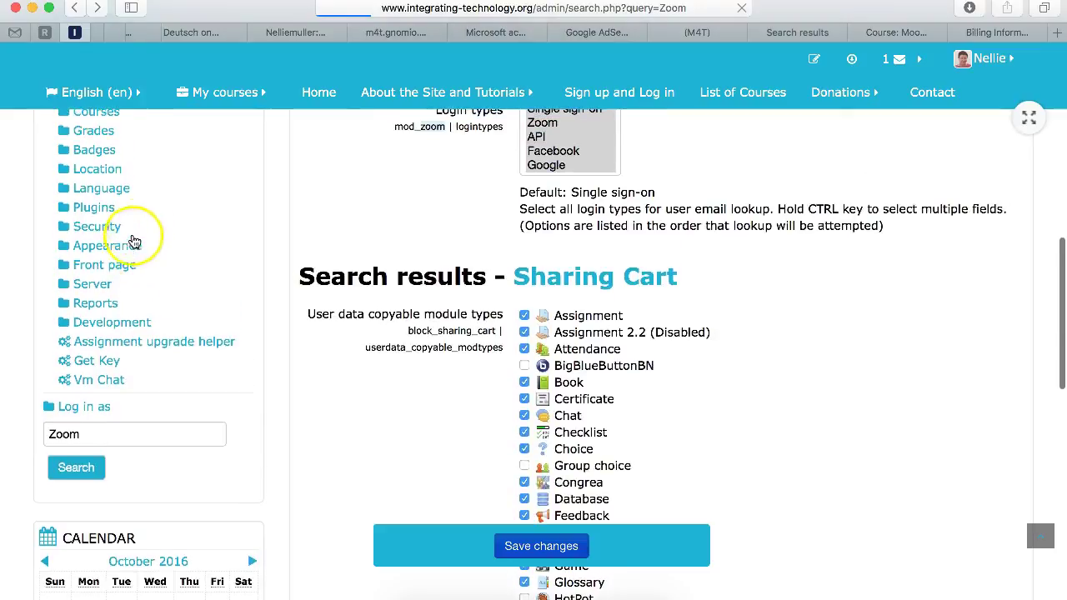
scroll(122, 283, down, 3)
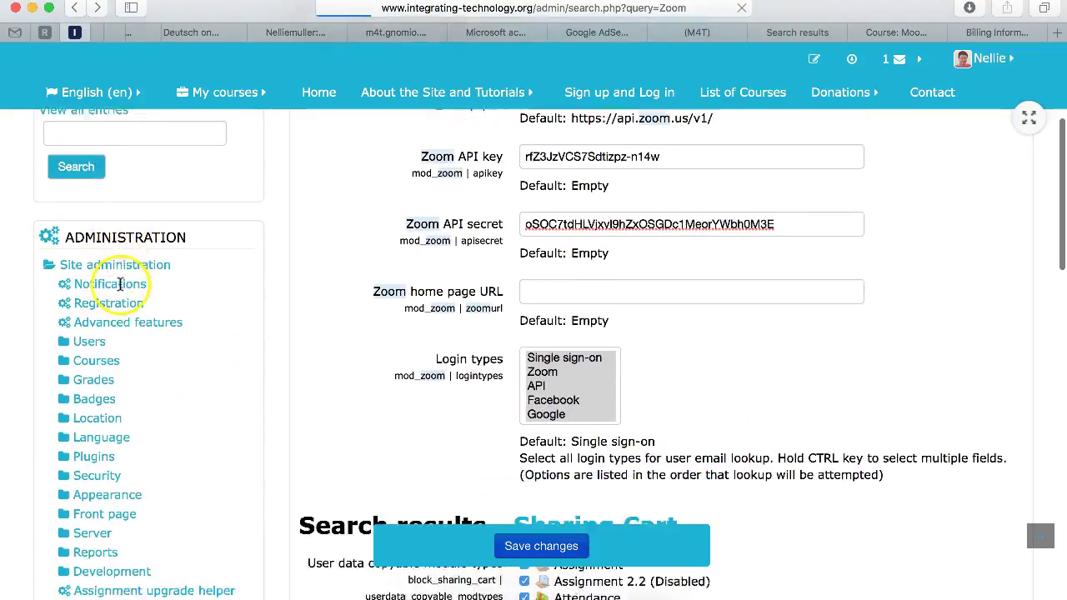
click(124, 239)
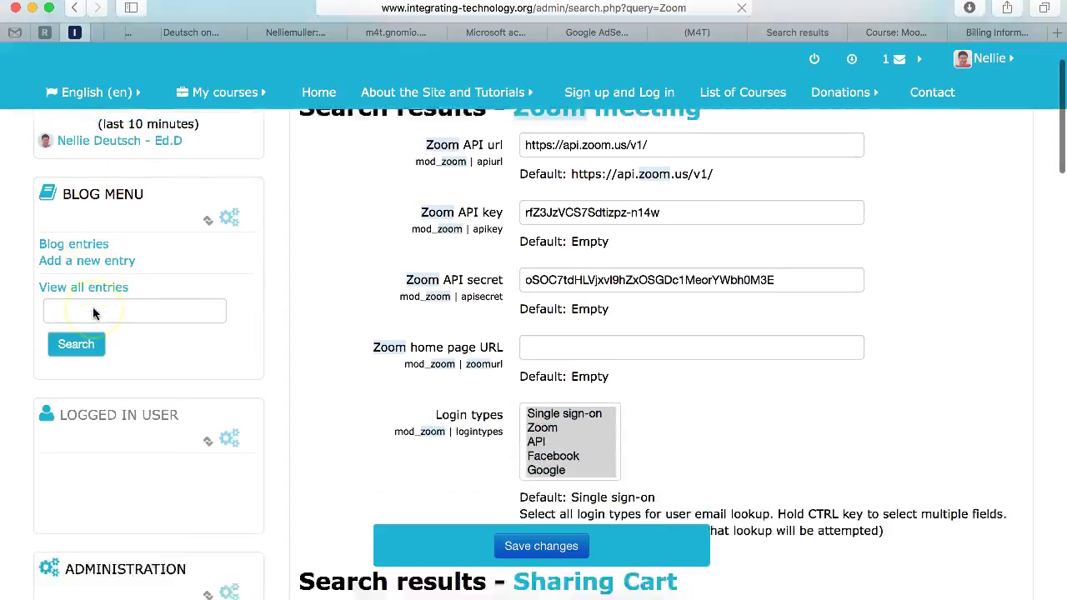
scroll(92, 310, down, 12)
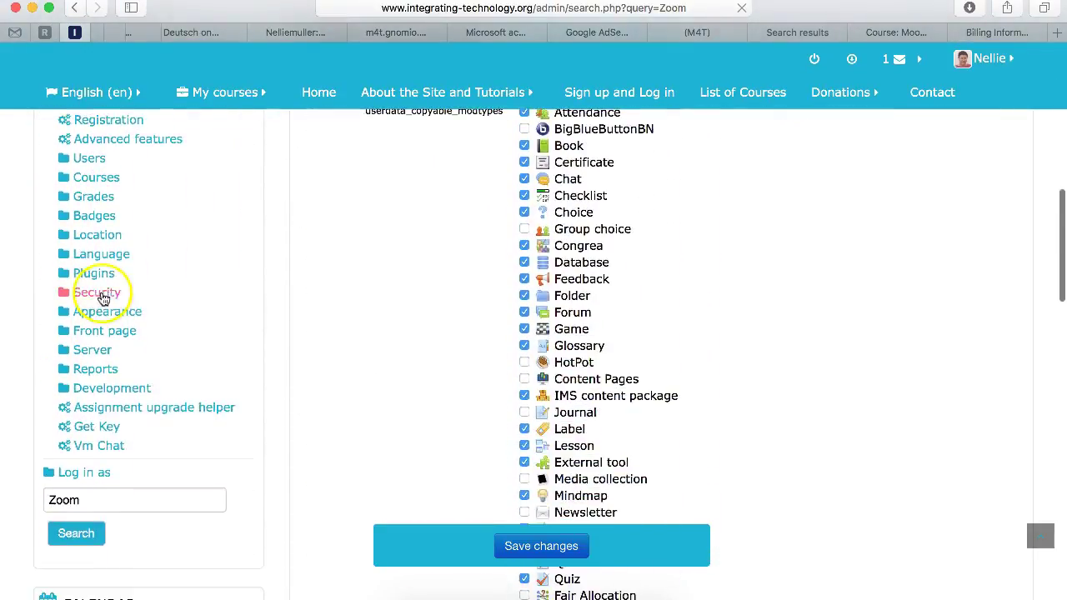
click(101, 273)
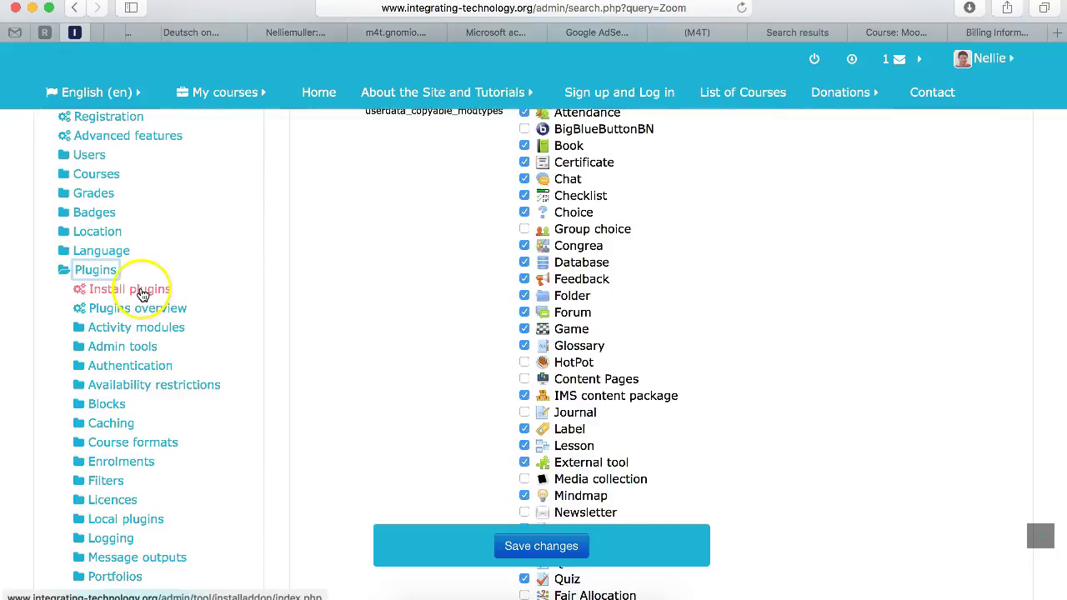
click(142, 294)
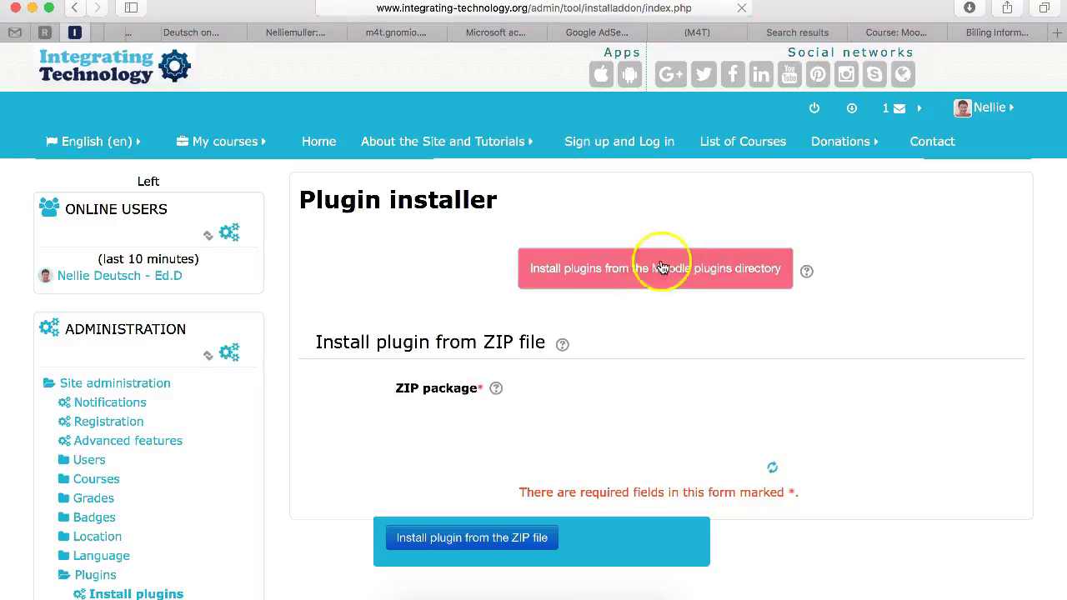
click(625, 307)
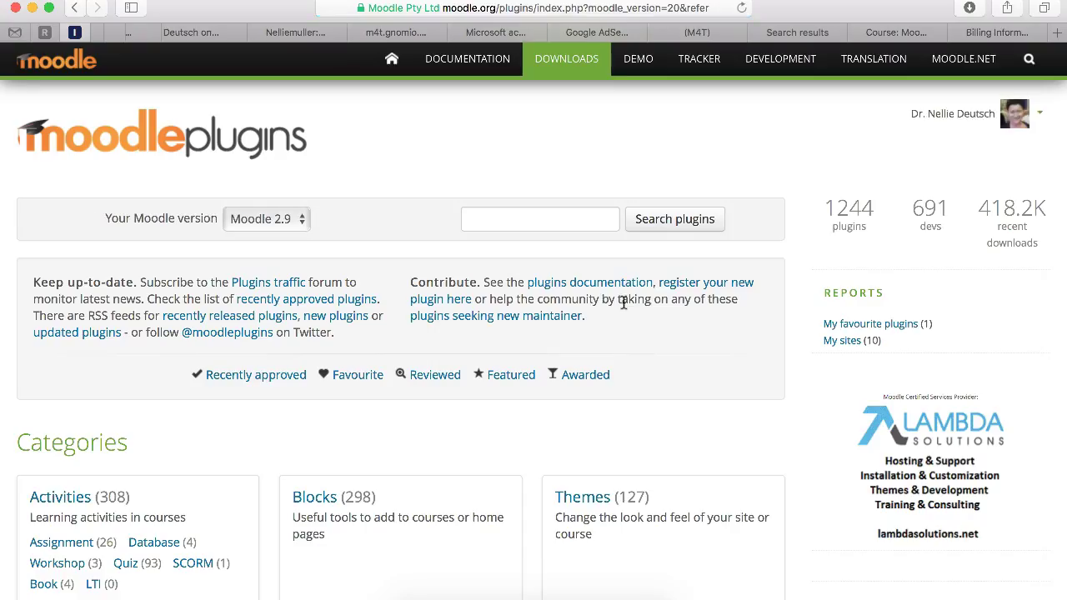
Step: Search the plugins directory for ZOOM and open the Zoom meeting plugin page
click(532, 218)
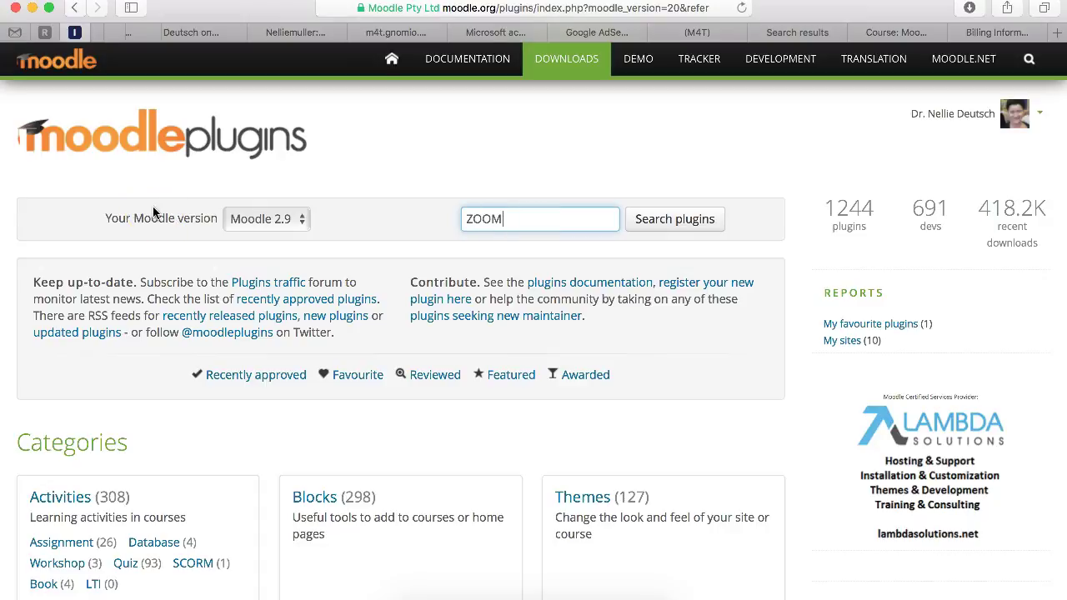
click(659, 223)
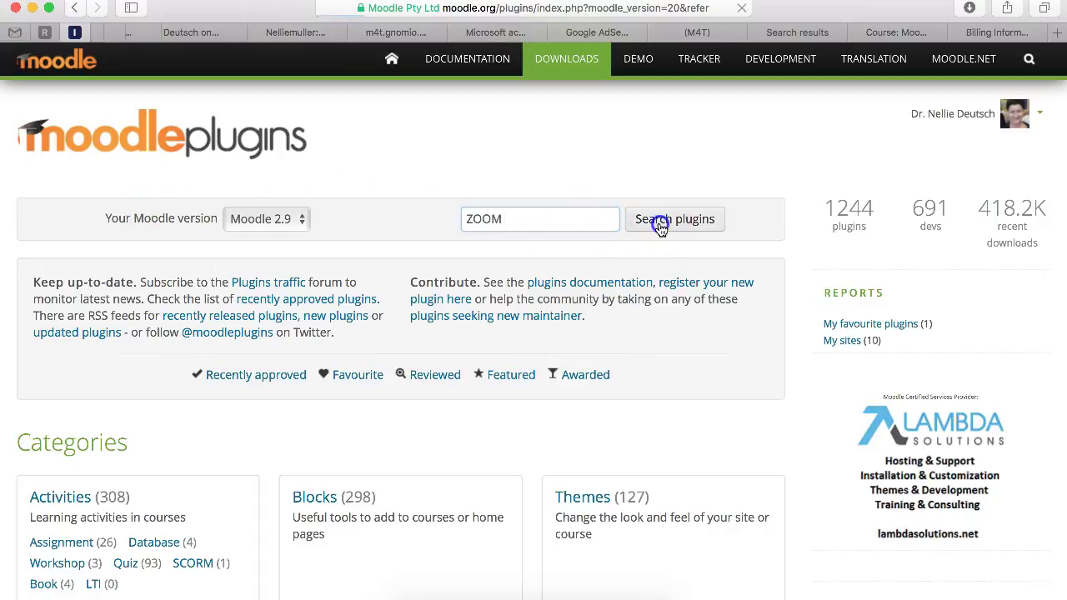
scroll(346, 217, down, 5)
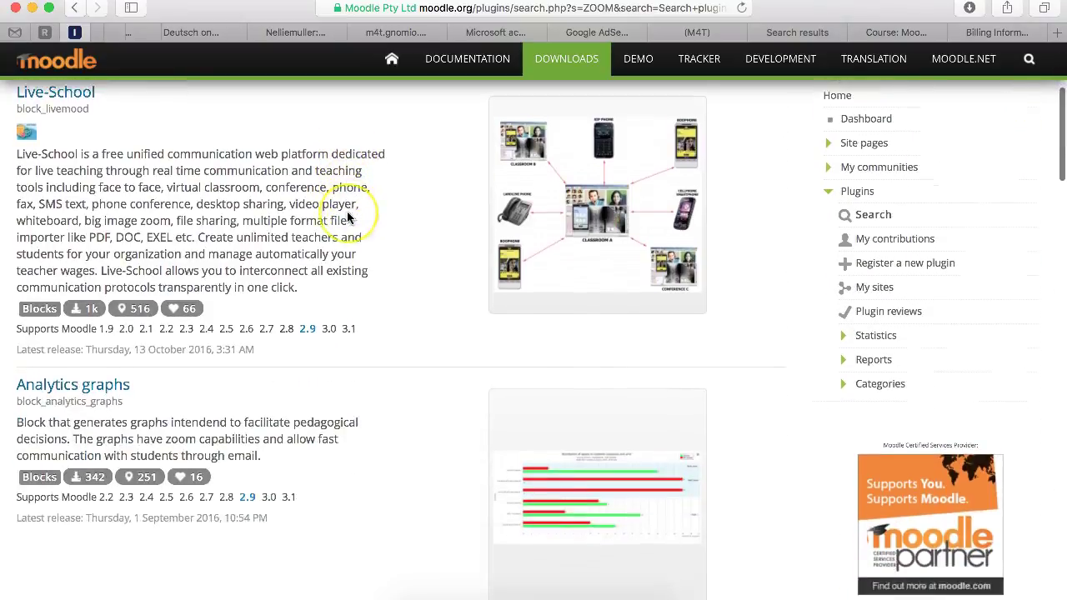
scroll(349, 217, down, 6)
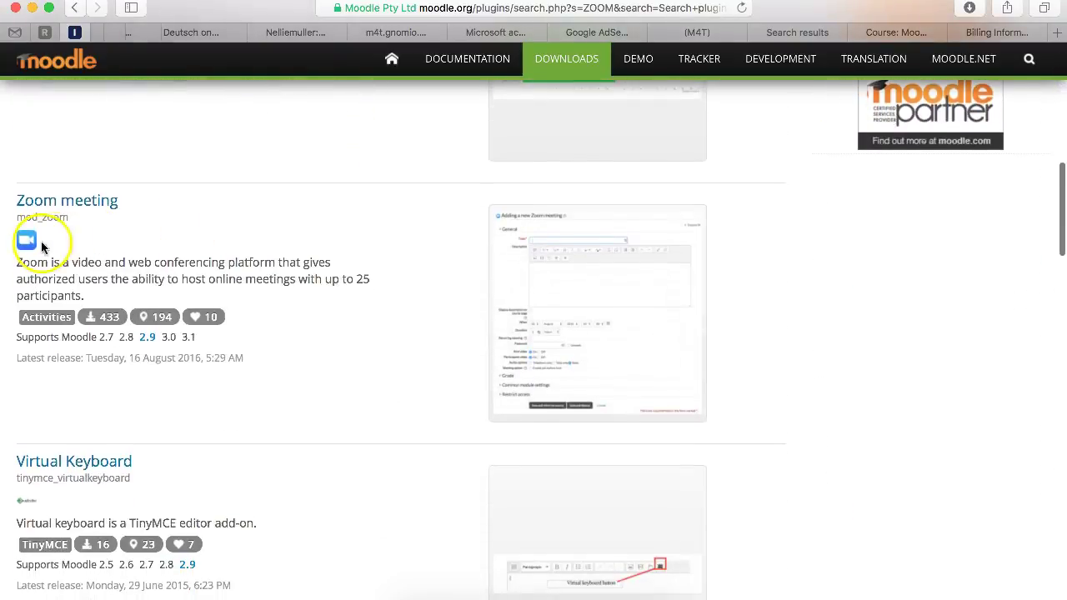
click(553, 275)
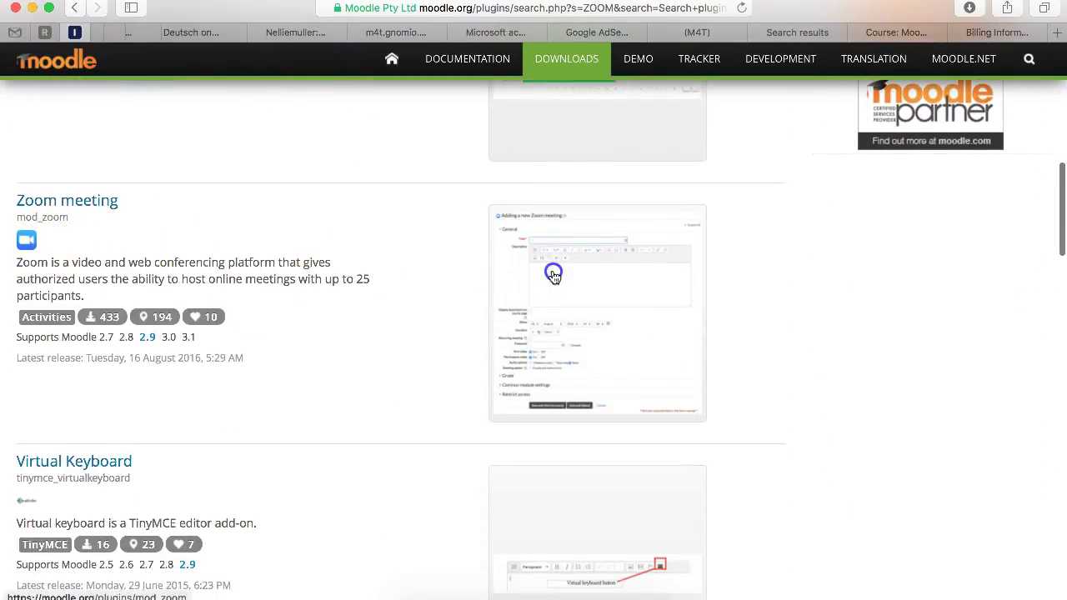
Step: Choose Install now to install the Zoom meeting plugin directly on a site
click(617, 305)
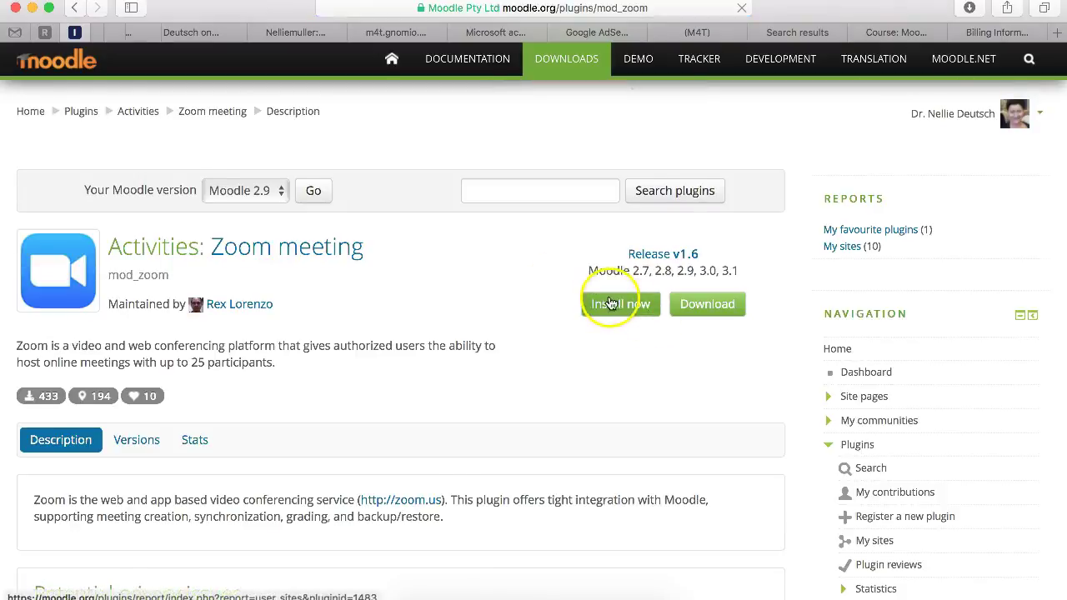
scroll(613, 303, down, 3)
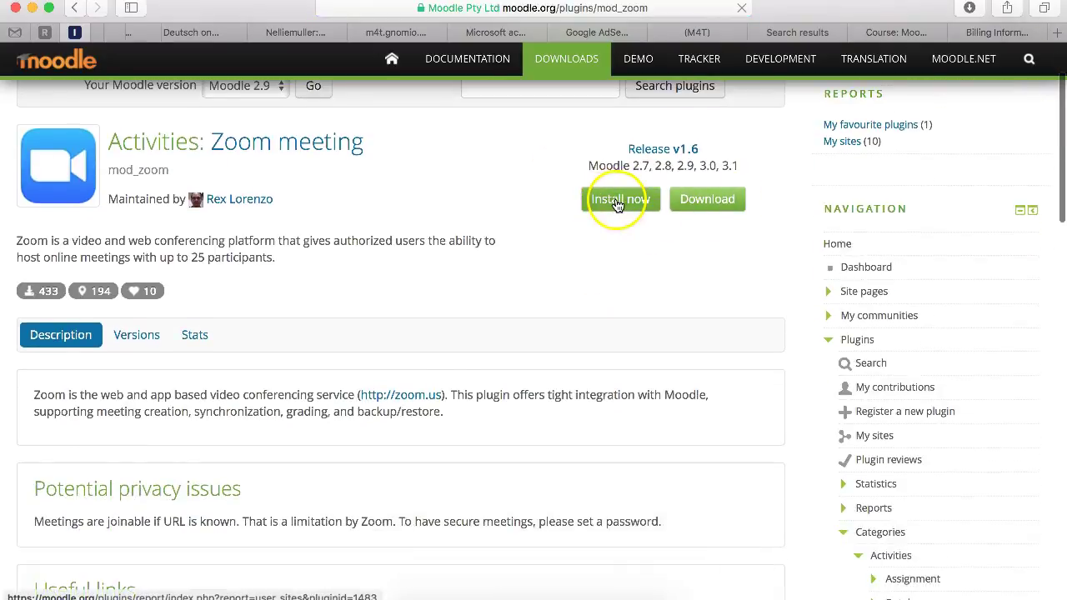
click(617, 204)
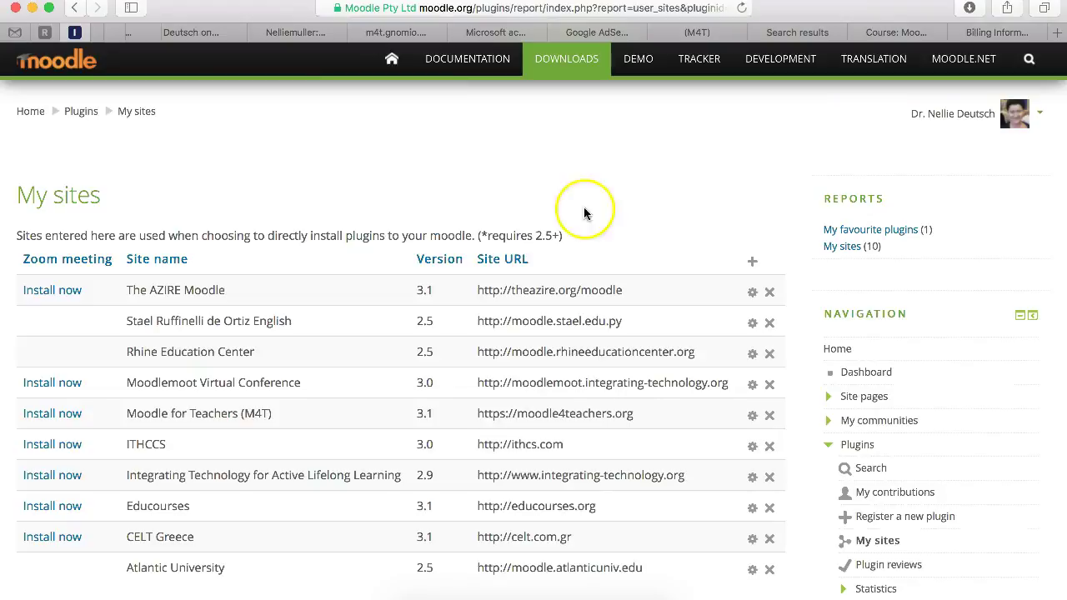
scroll(37, 287, down, 2)
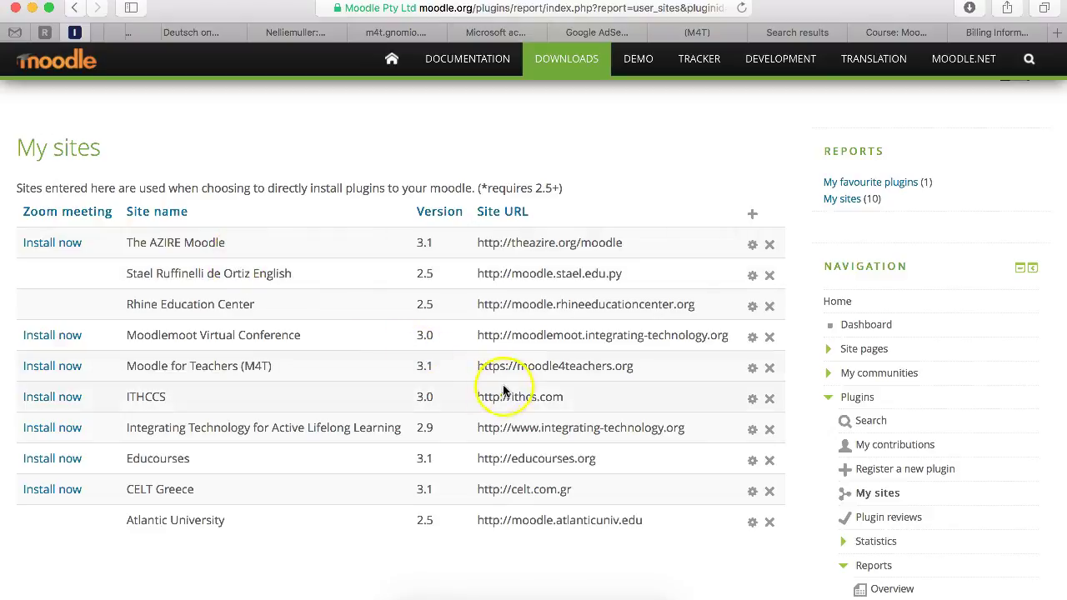
click(58, 402)
scroll(59, 125, down, 3)
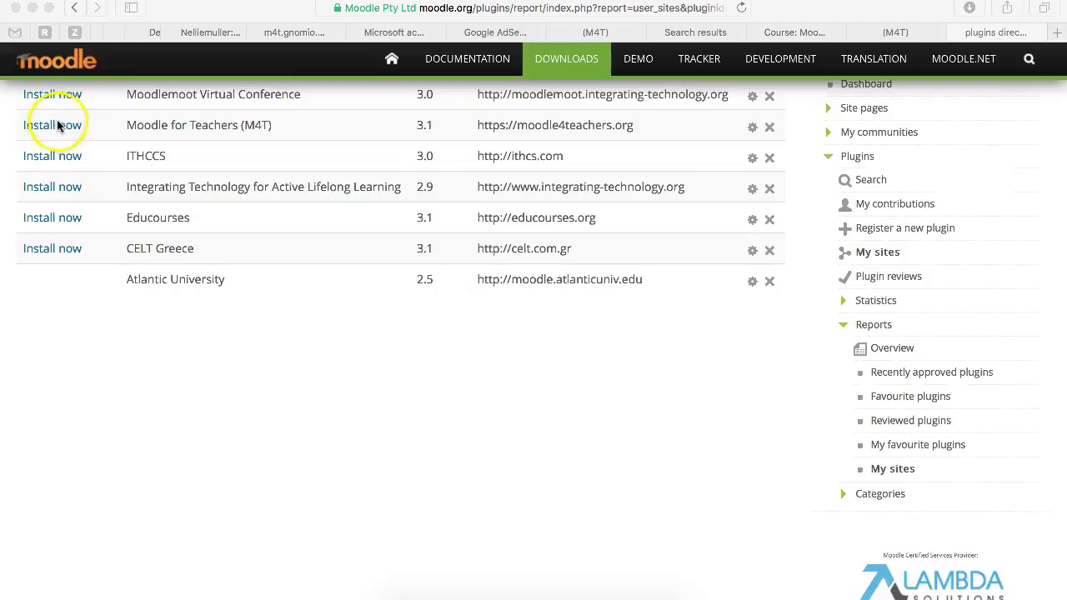
Step: Install the plugin on the Moodle for Teachers site, reaching its Plugin installer
click(52, 125)
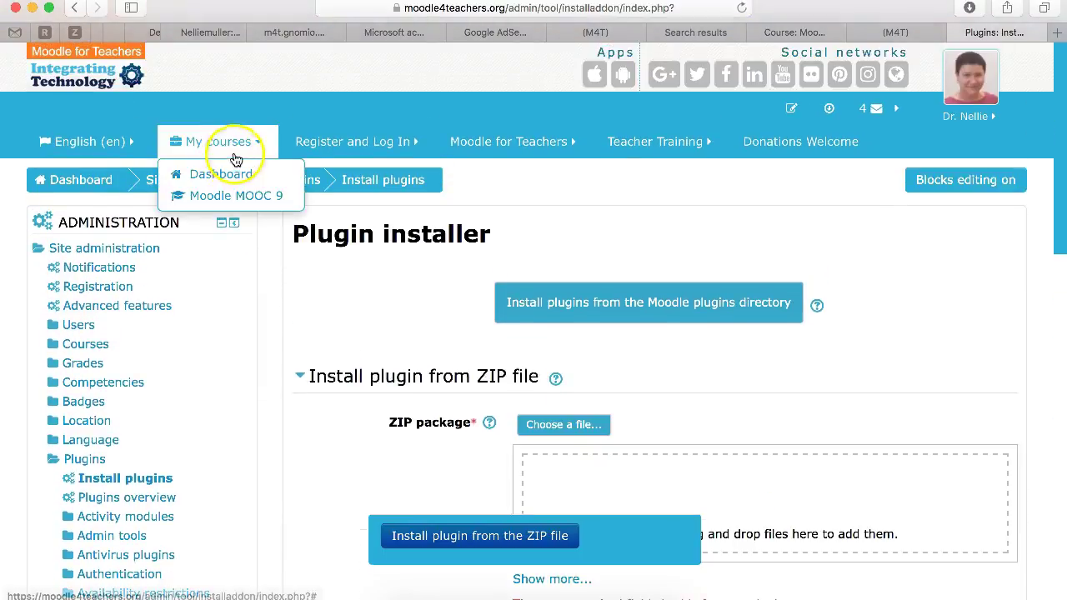
scroll(88, 271, down, 3)
scroll(89, 271, down, 1)
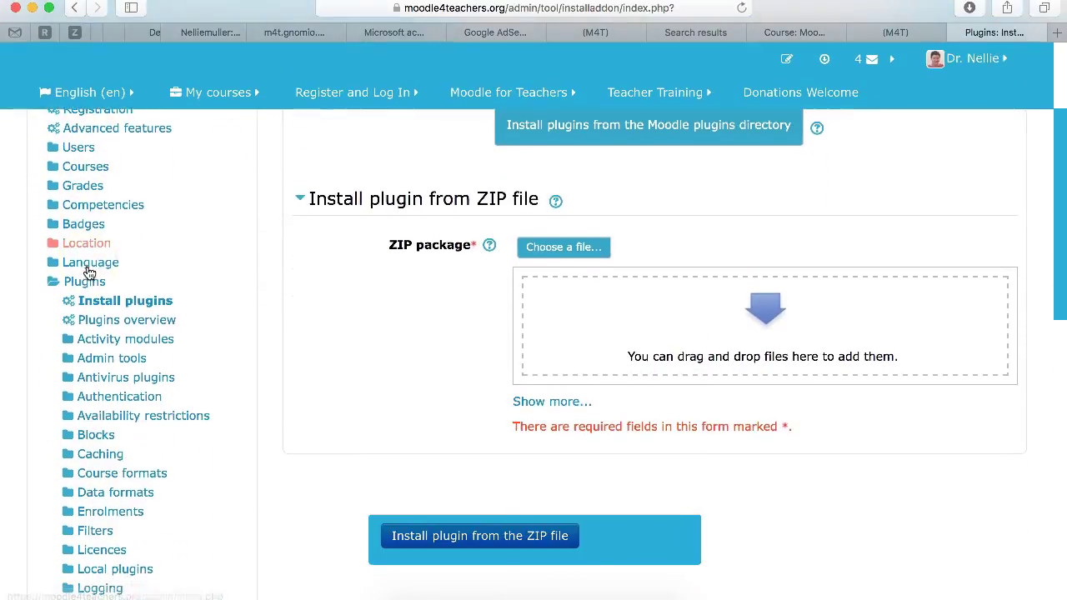
Step: Open the Moodle MOOC 9 course from My courses
scroll(84, 267, up, 5)
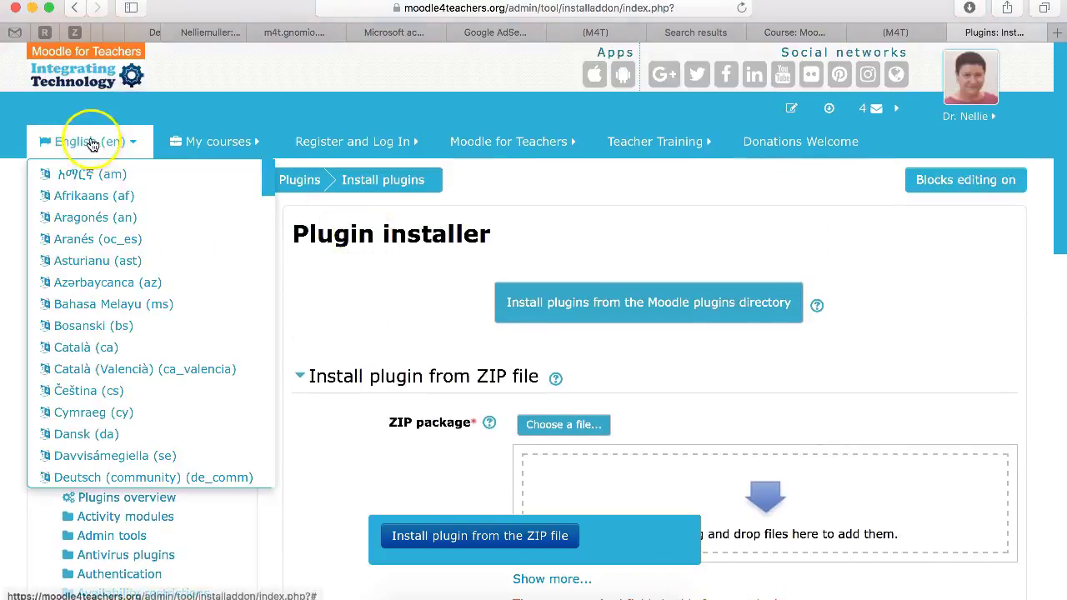
mouse_move(219, 147)
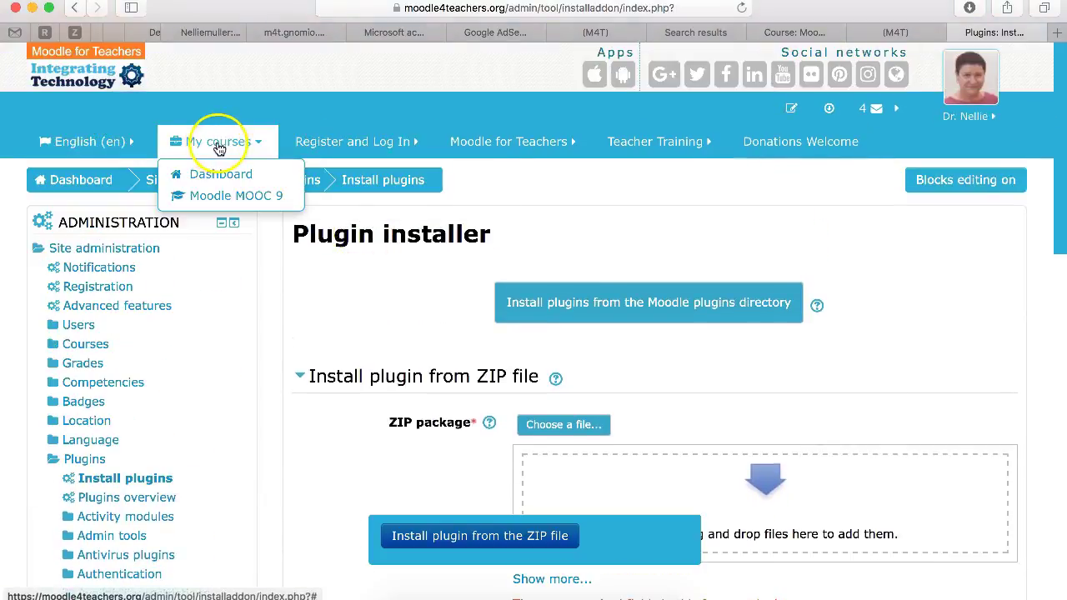
click(205, 191)
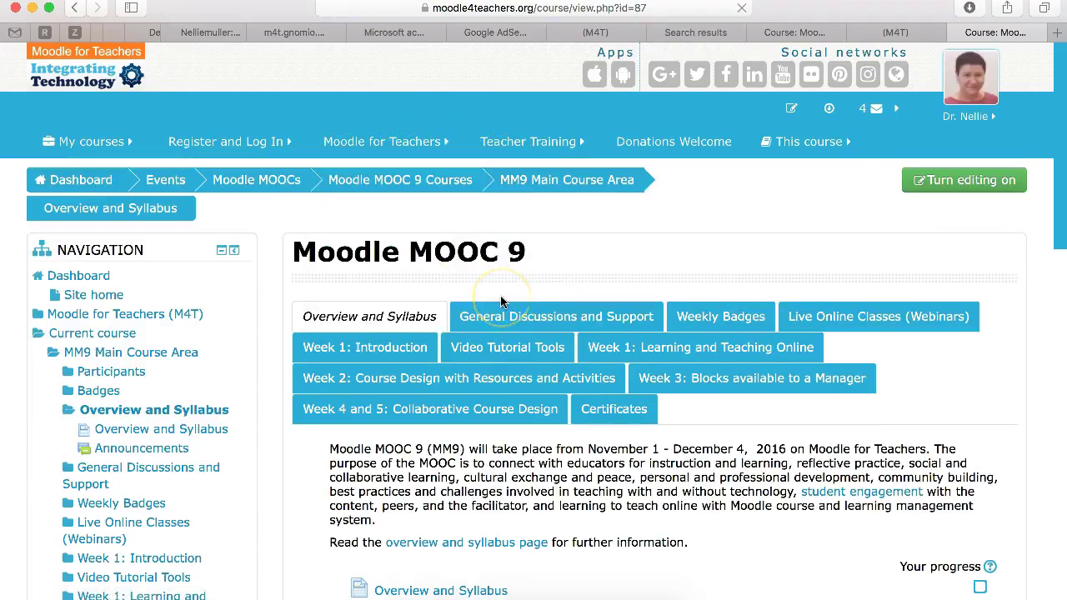
Step: Turn editing on and add a Zoom meeting activity to the Moodle MOOC 9 course
scroll(500, 301, down, 1)
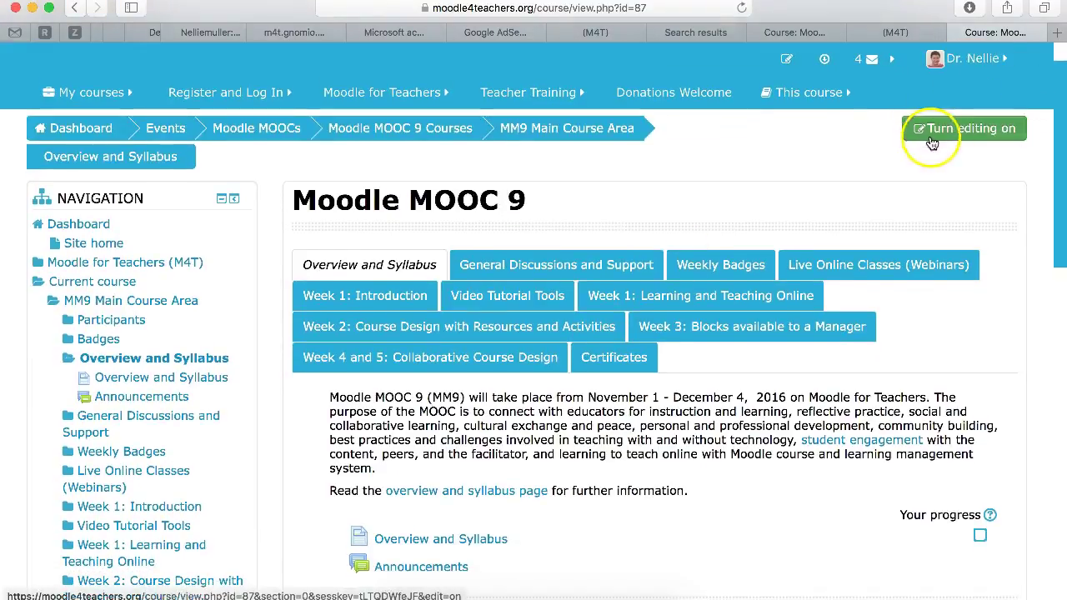
click(932, 138)
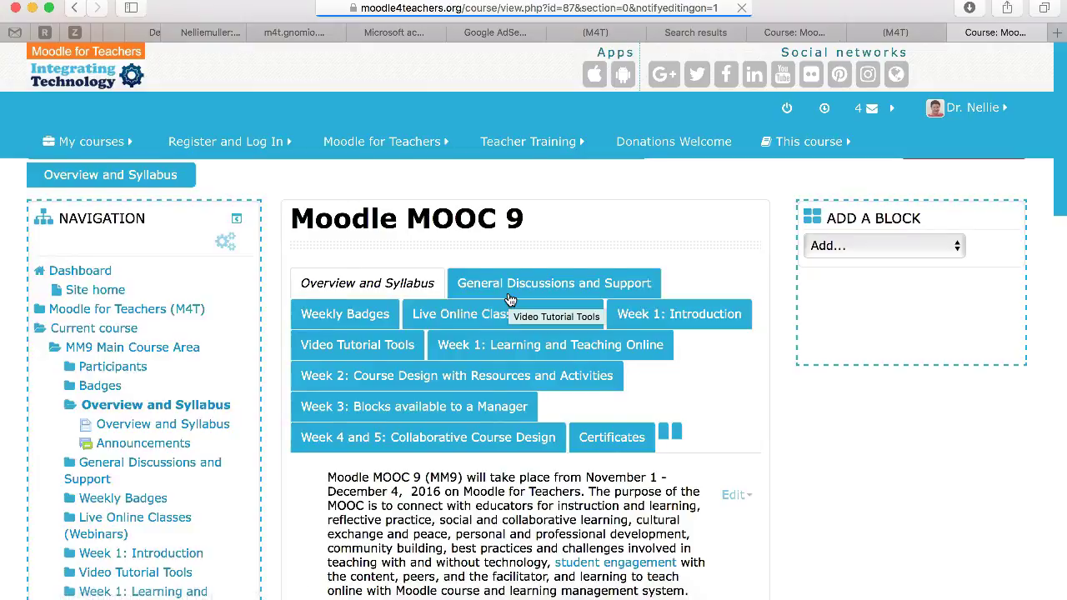
scroll(510, 300, down, 5)
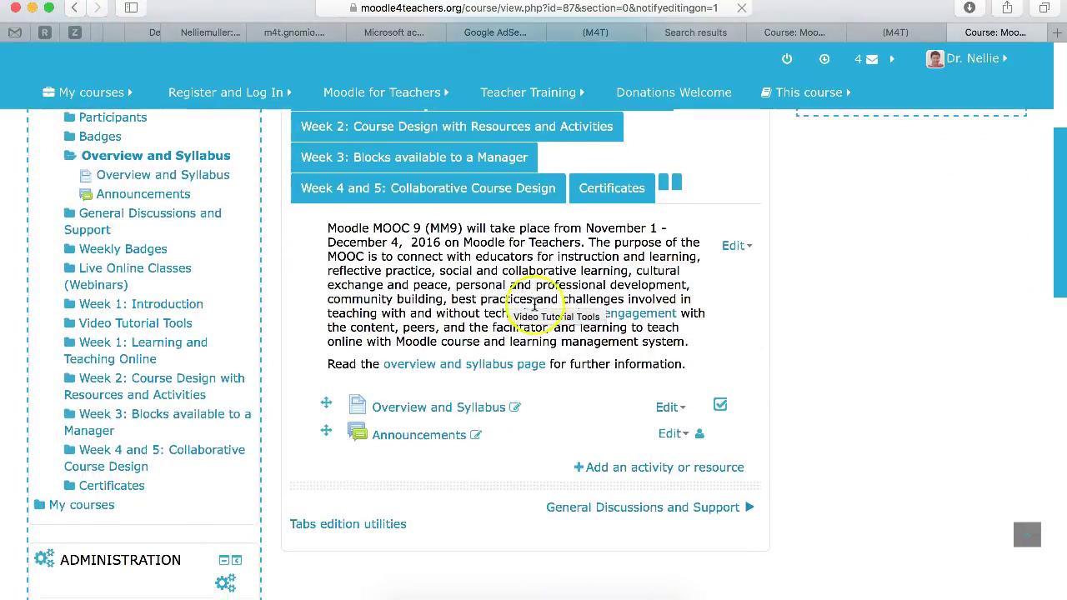
scroll(538, 313, down, 2)
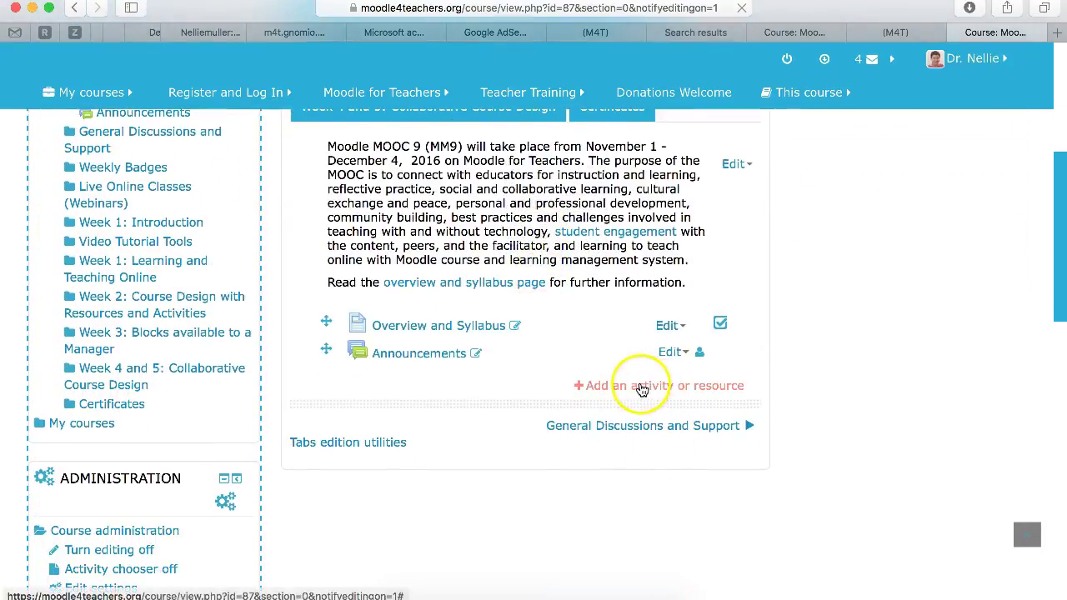
click(641, 386)
scroll(373, 346, down, 5)
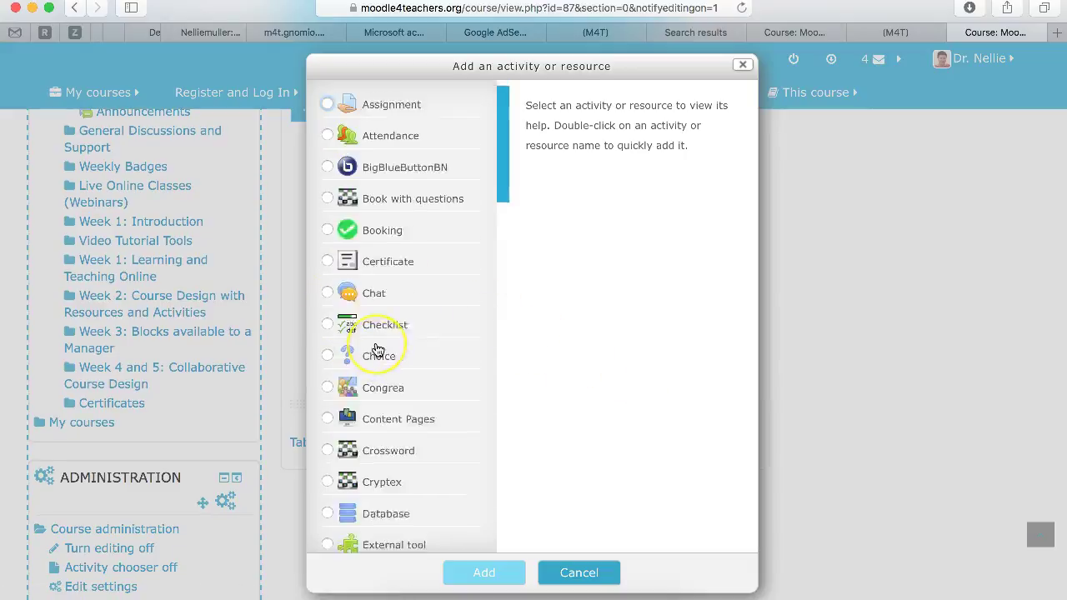
scroll(375, 348, down, 15)
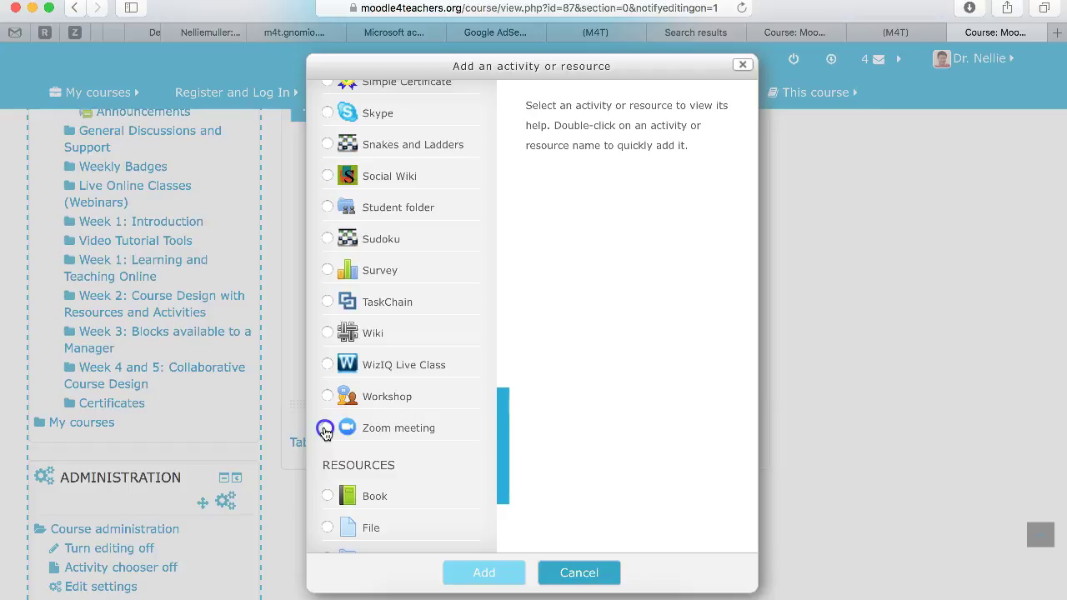
click(326, 429)
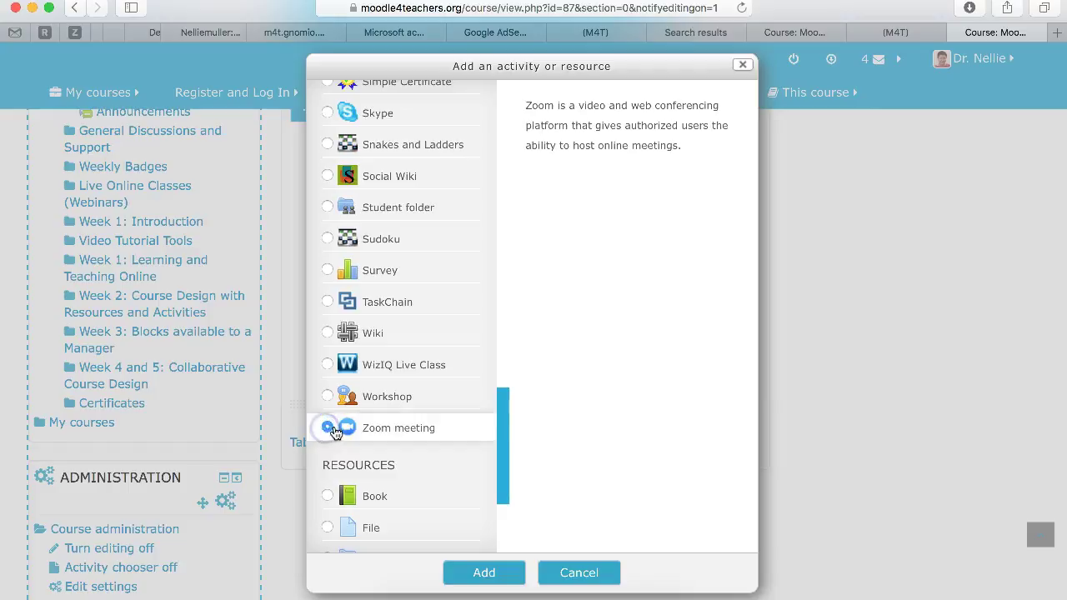
click(494, 575)
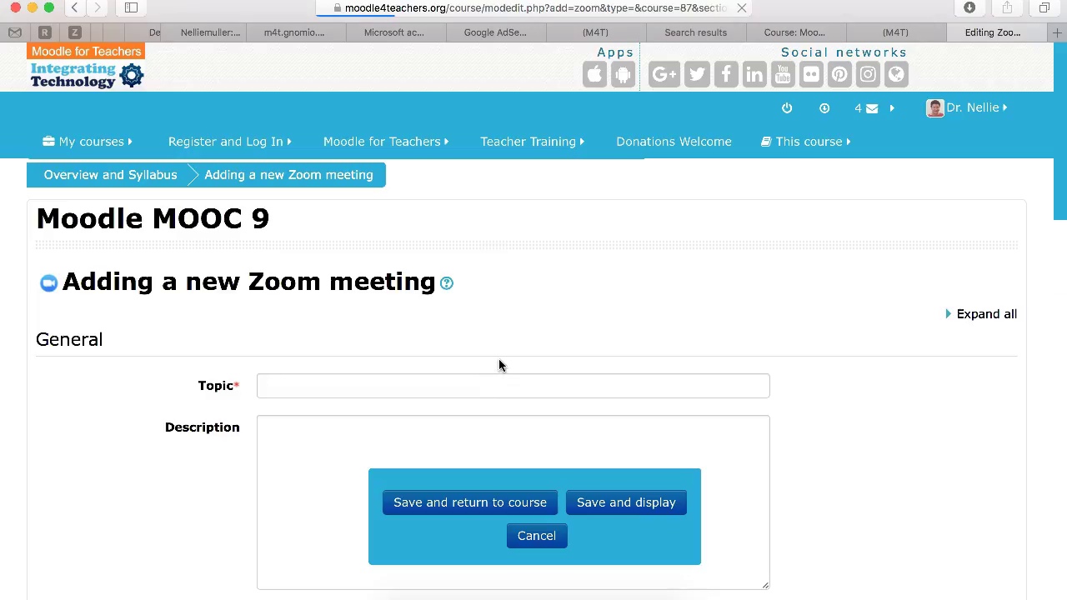
Step: Enable join before host for the Test meeting and save, returning to the course
click(284, 399)
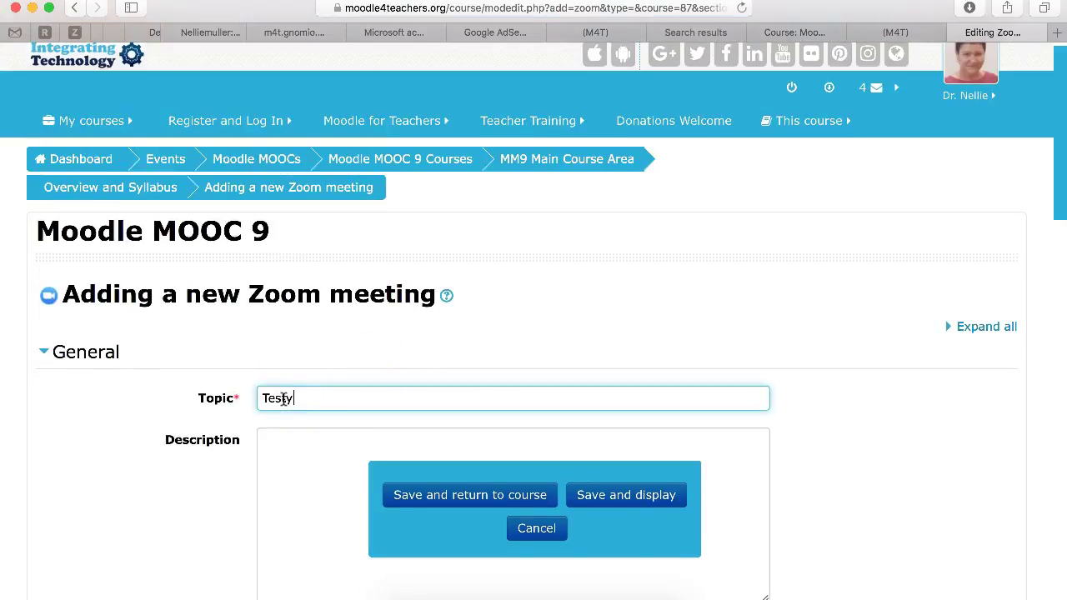
scroll(300, 433, down, 5)
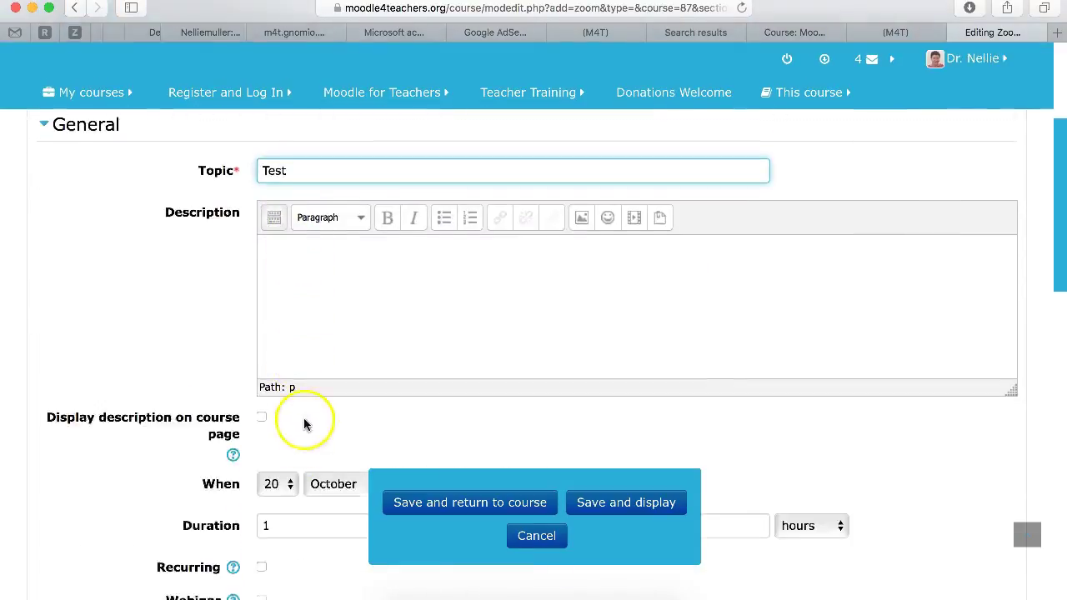
scroll(317, 401, down, 3)
scroll(300, 312, down, 2)
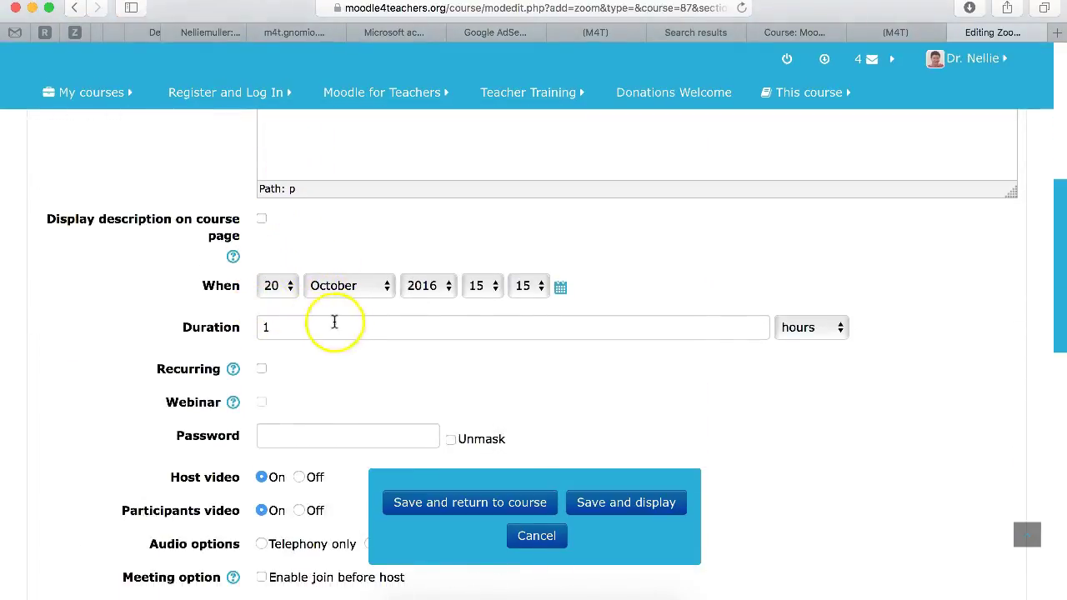
scroll(275, 345, down, 2)
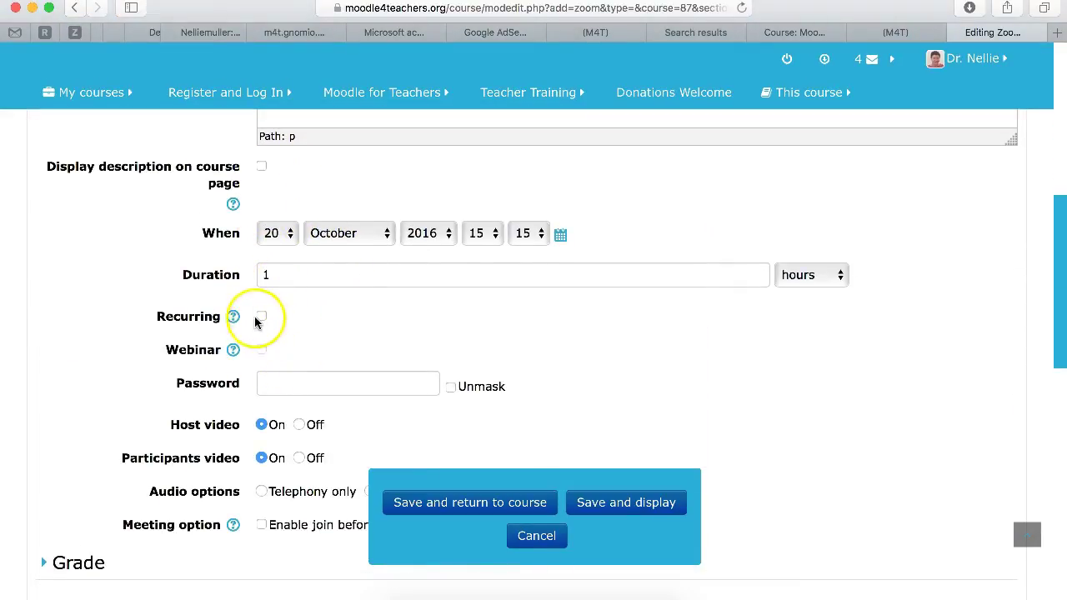
scroll(272, 360, down, 1)
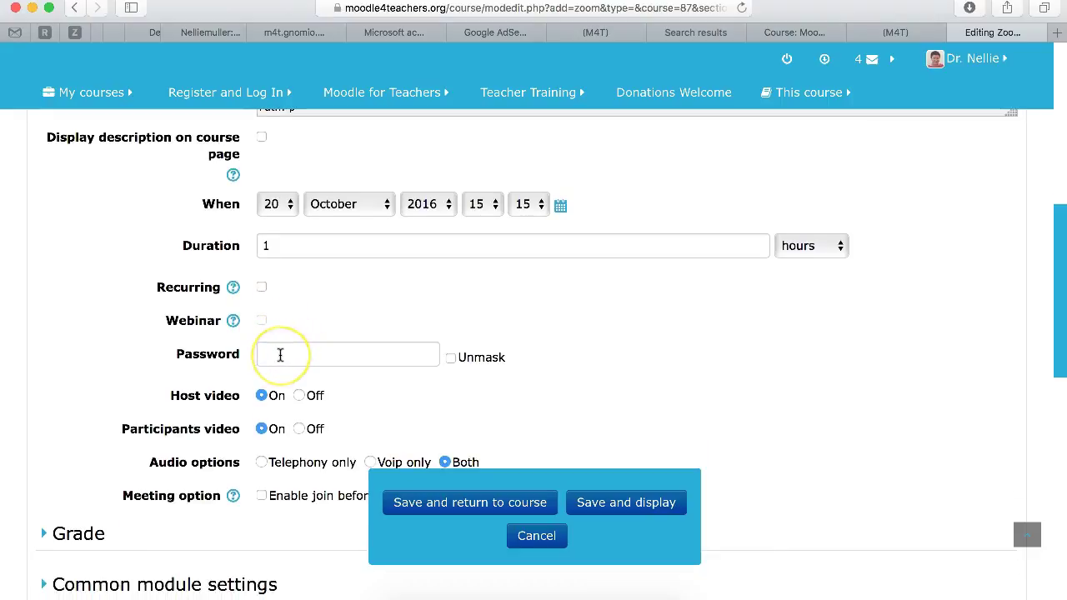
scroll(280, 355, down, 2)
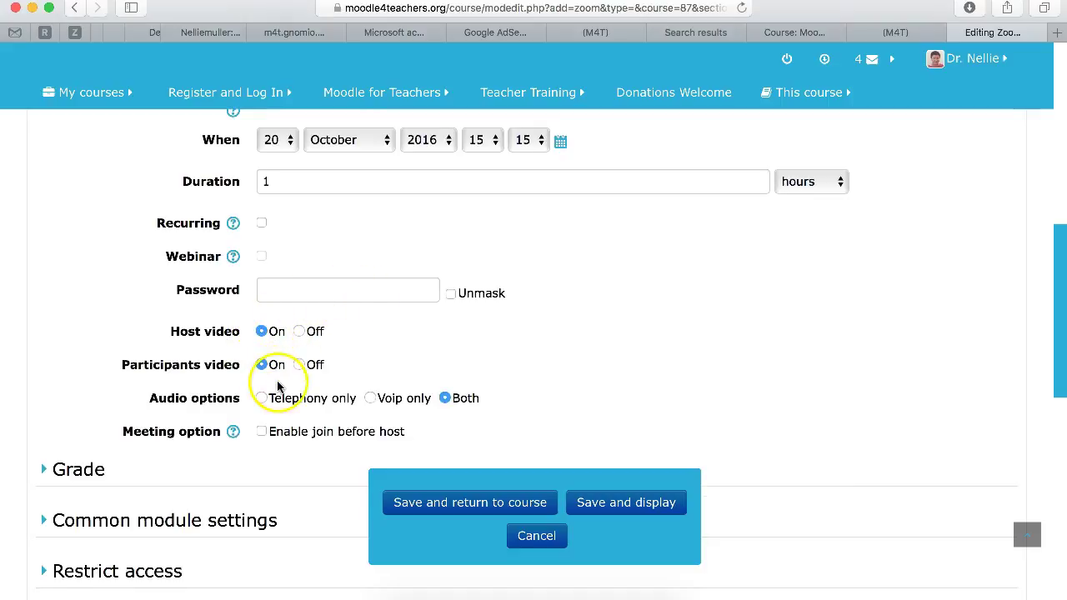
scroll(280, 387, down, 1)
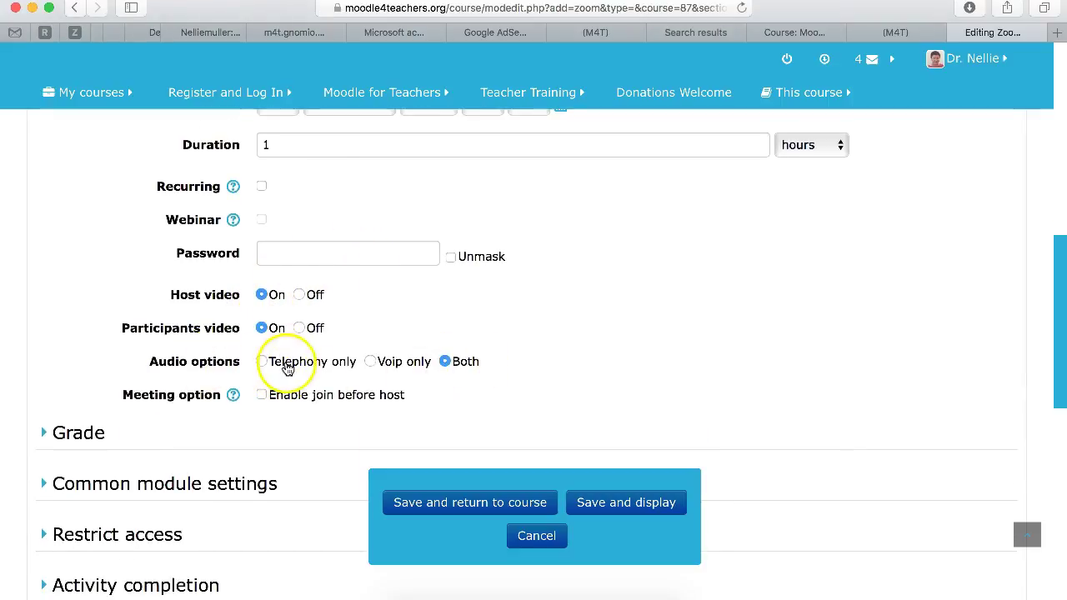
scroll(305, 376, down, 1)
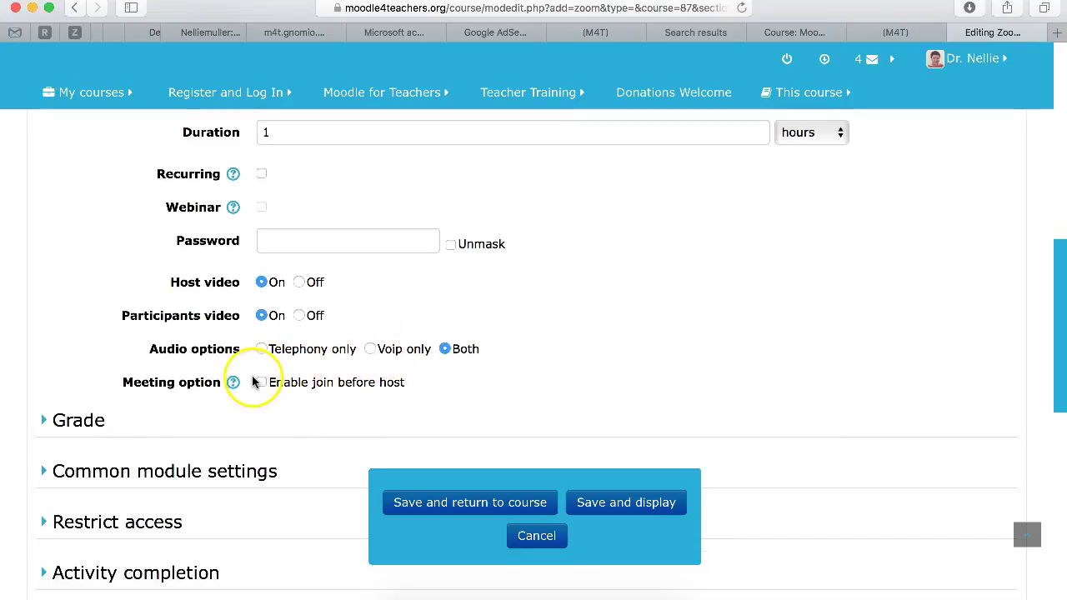
scroll(250, 383, down, 2)
scroll(246, 384, down, 1)
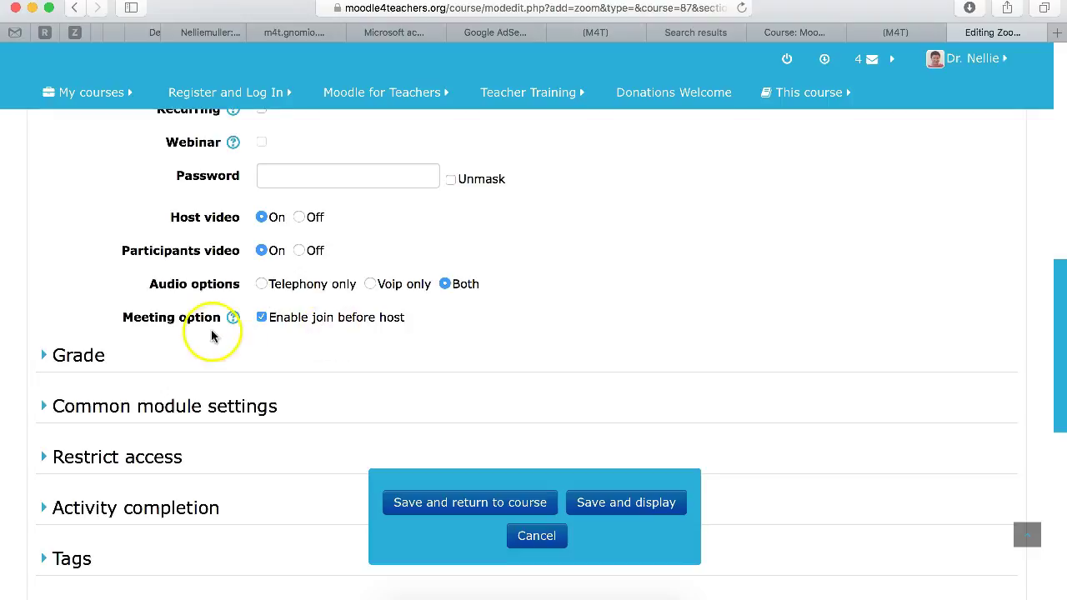
scroll(93, 356, down, 1)
scroll(99, 355, down, 5)
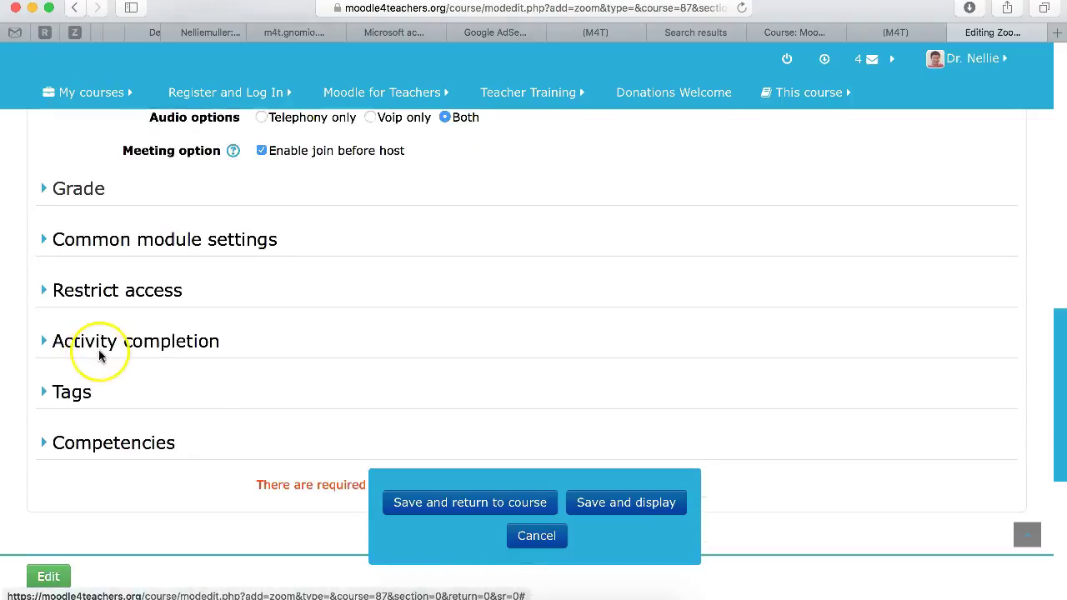
scroll(201, 354, down, 2)
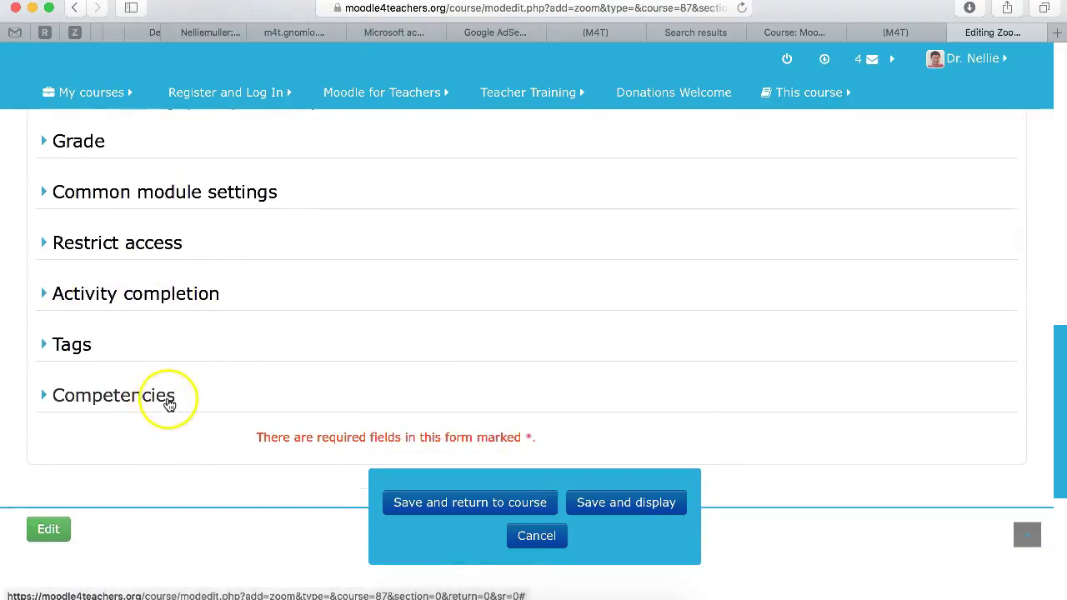
scroll(275, 434, down, 2)
click(483, 503)
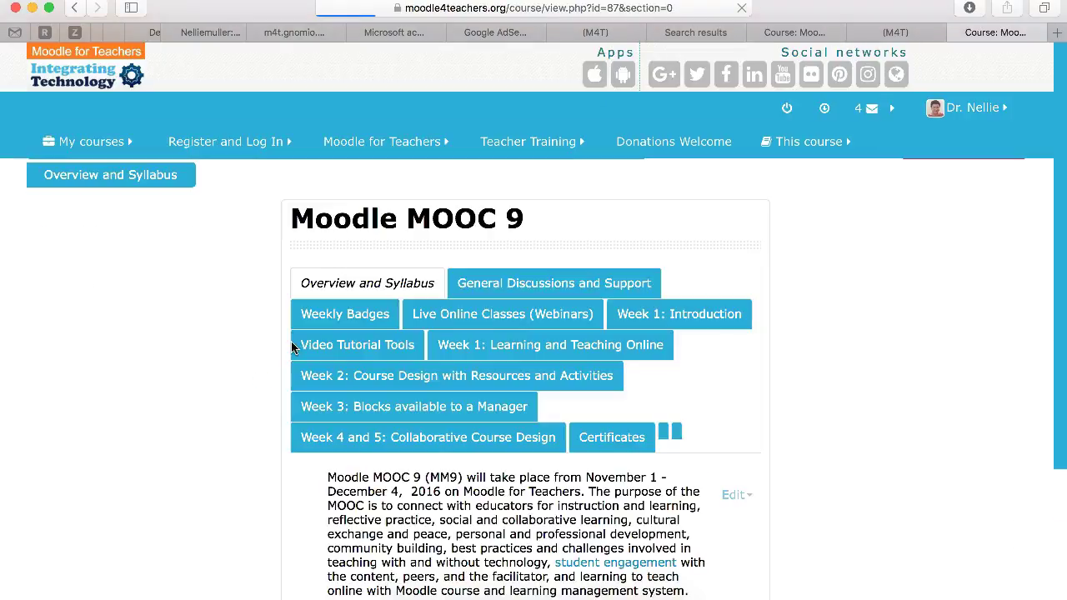
Step: Open the Test activity on the course page and start its Zoom meeting
scroll(316, 354, down, 4)
scroll(308, 354, down, 3)
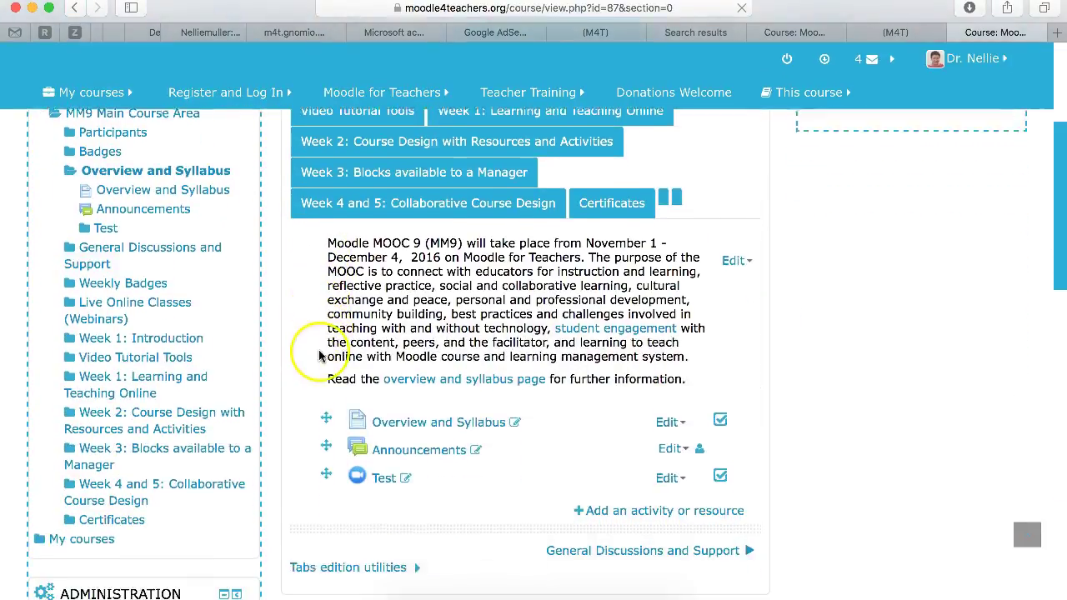
click(382, 472)
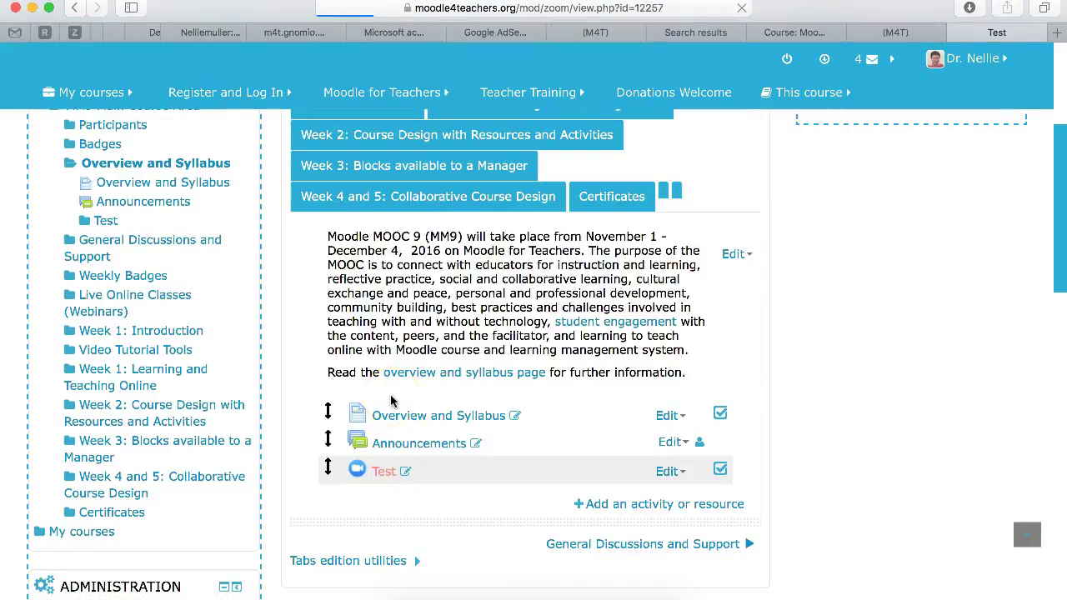
scroll(393, 400, down, 2)
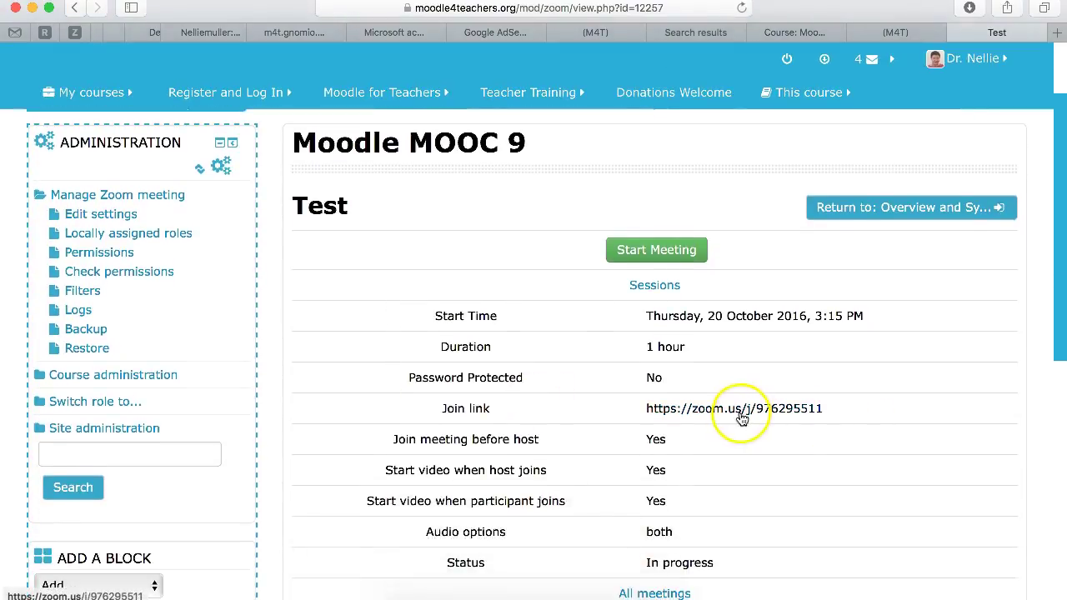
scroll(731, 409, down, 1)
click(674, 252)
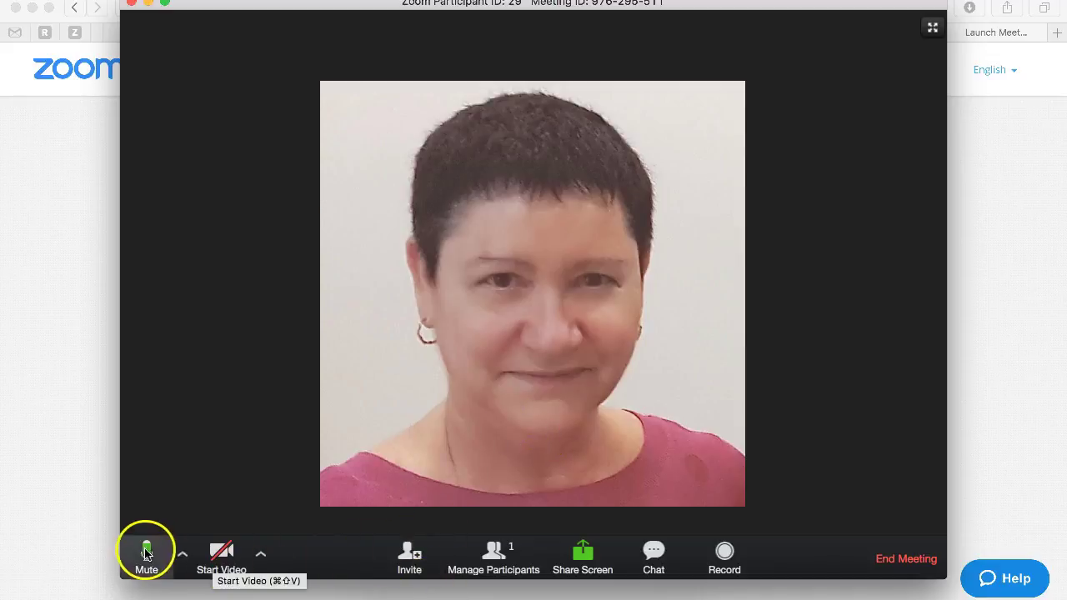
Step: Open the chat panel, start recording, and dismiss the invite window without inviting anyone
click(655, 553)
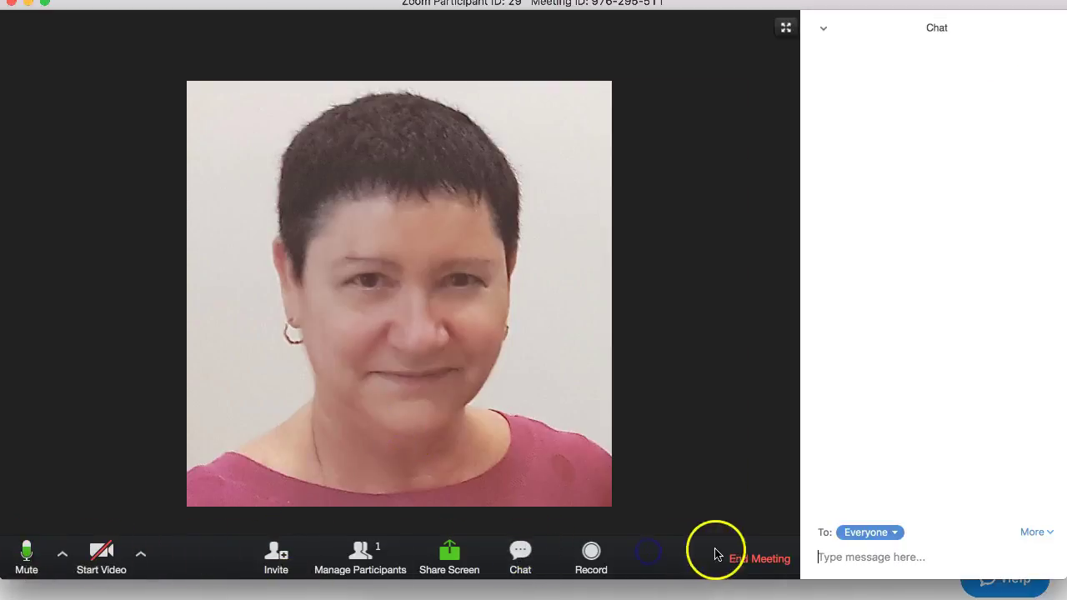
click(592, 554)
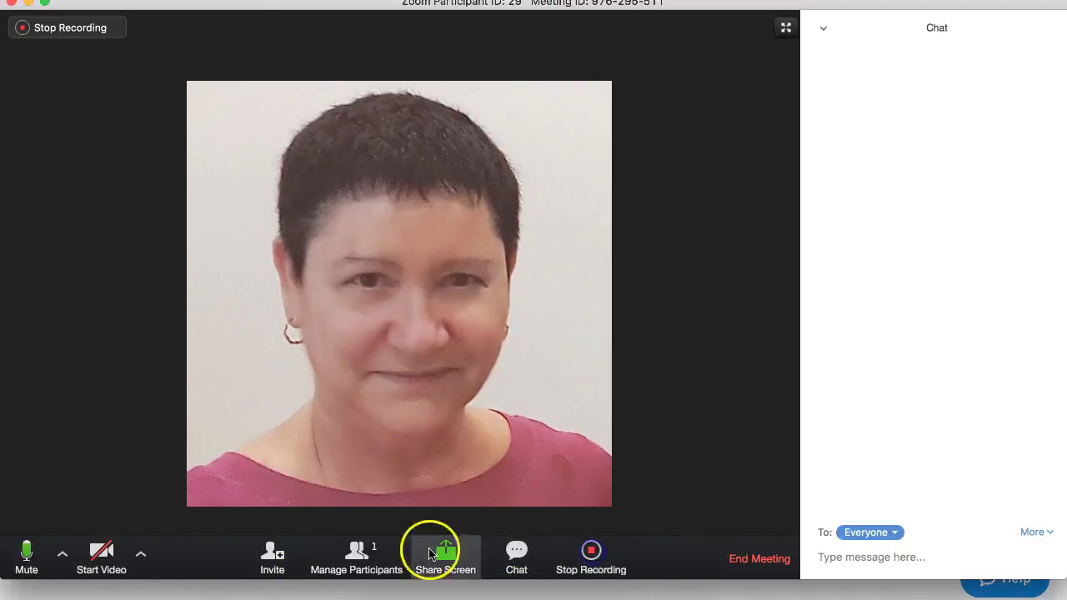
click(275, 556)
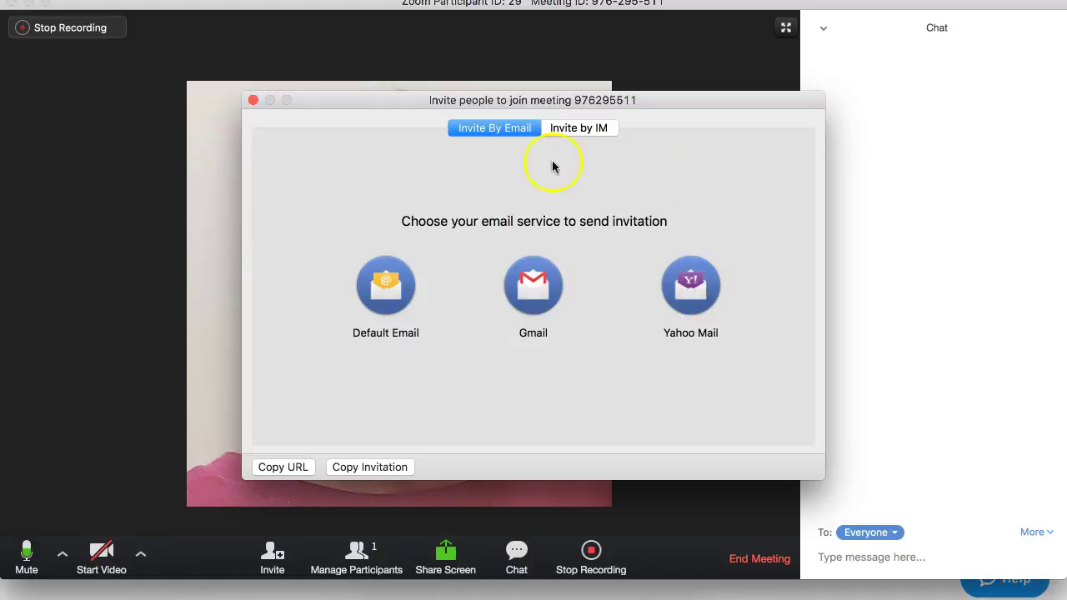
click(254, 100)
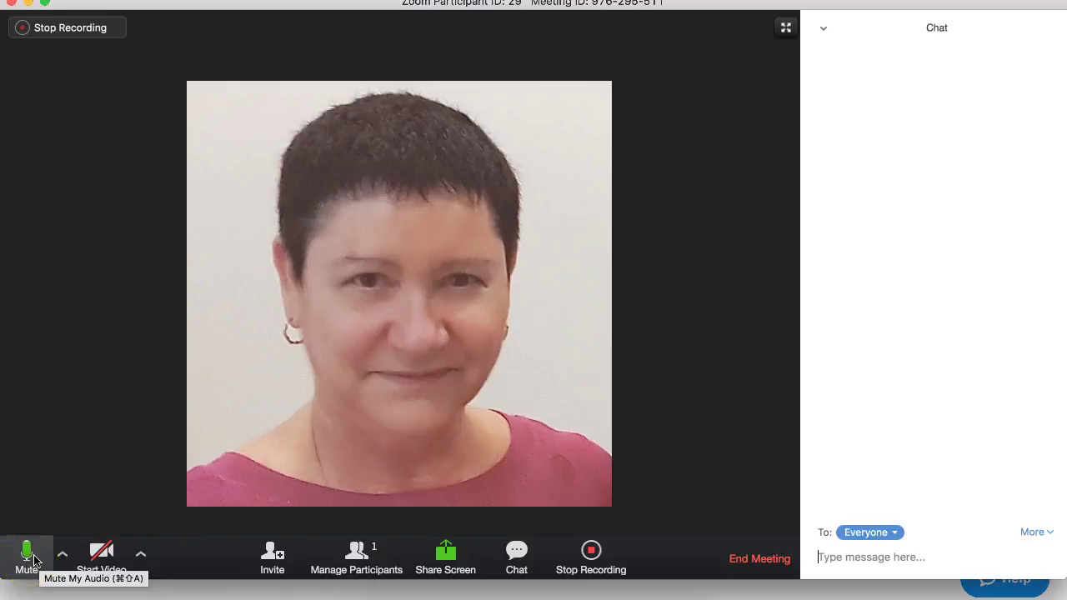
Step: Send 'Hi' to Everyone in the meeting chat and check the extra chat options
click(850, 565)
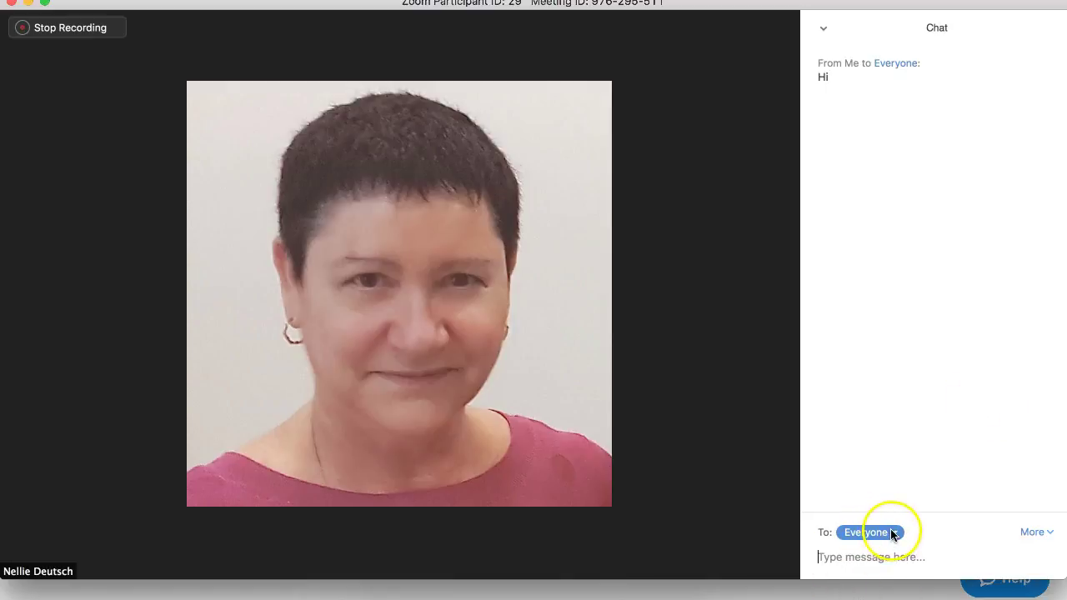
click(1048, 534)
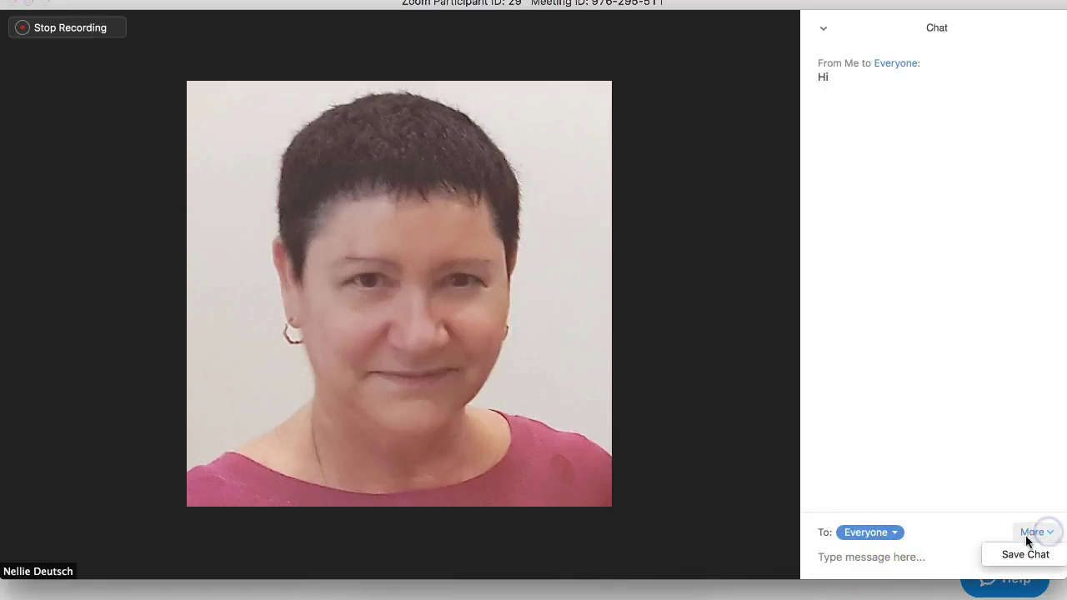
click(958, 492)
click(1049, 532)
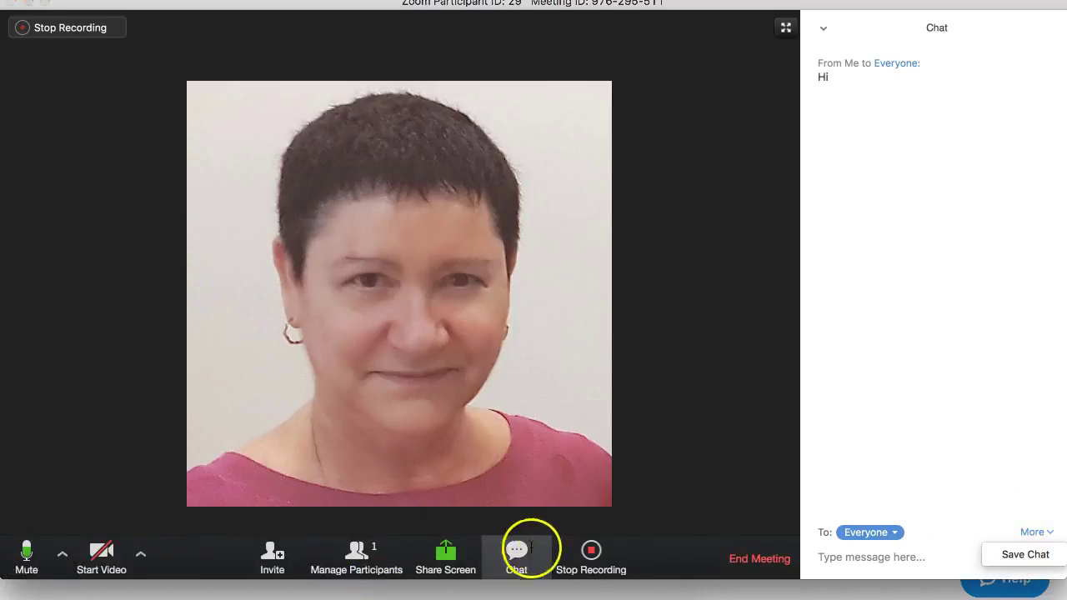
click(517, 553)
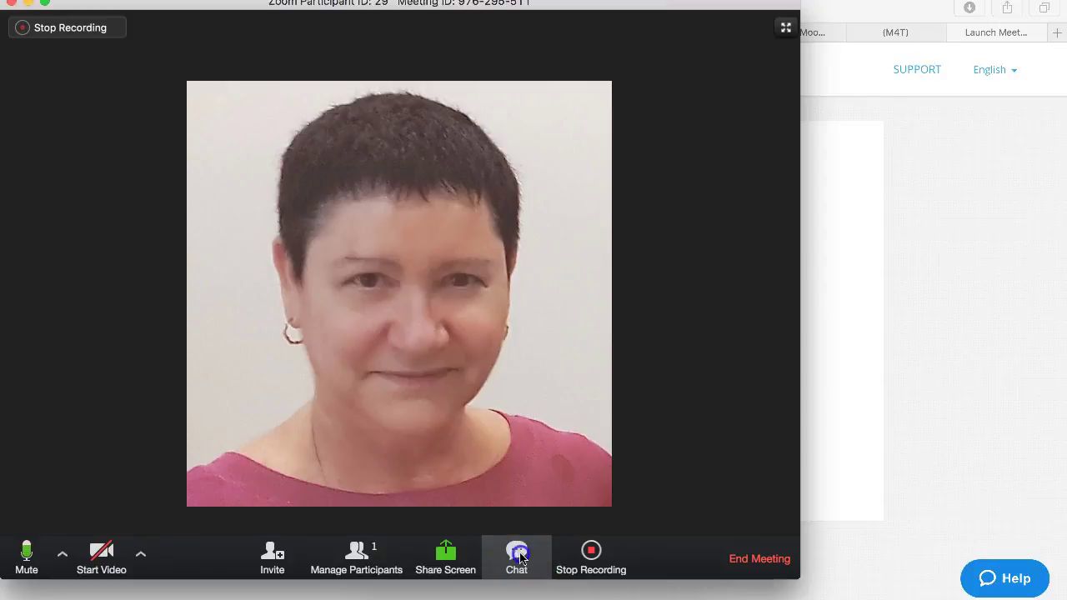
click(516, 555)
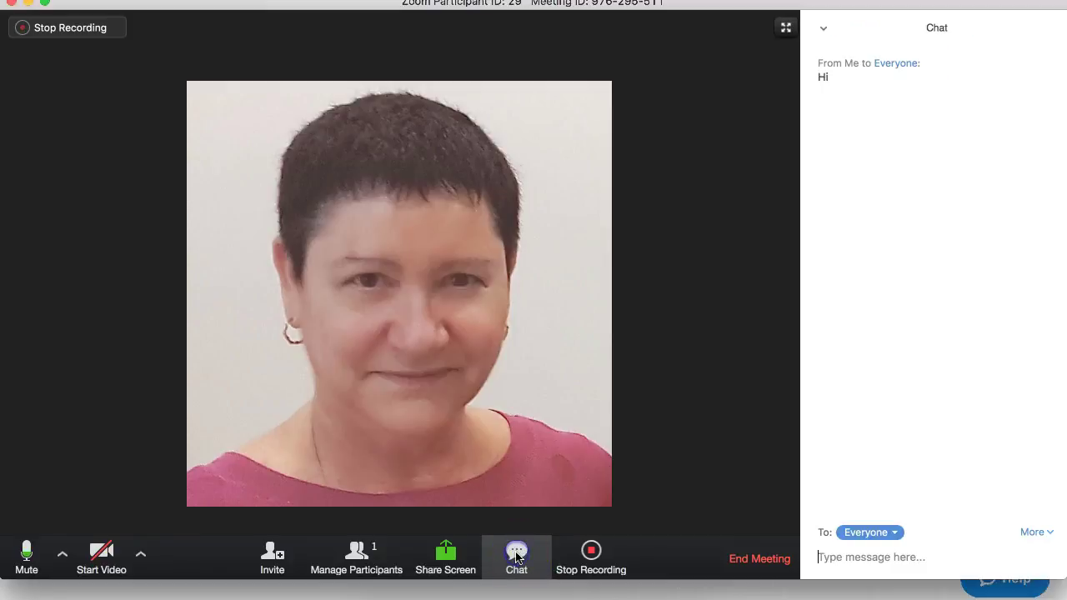
Step: Dismiss the screen-share picker without sharing, then stop the meeting recording
click(448, 555)
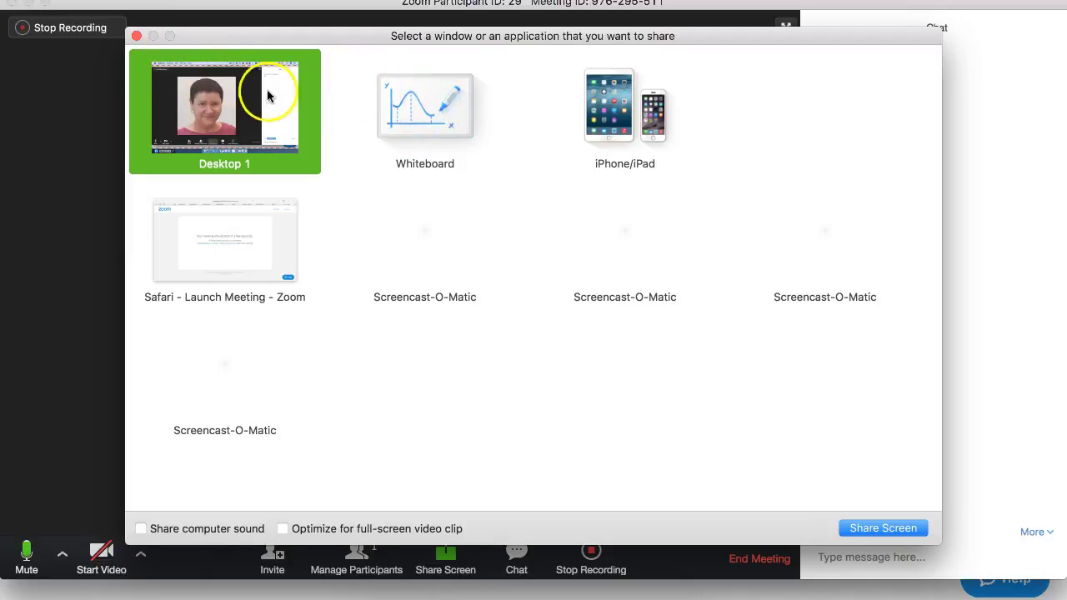
click(135, 35)
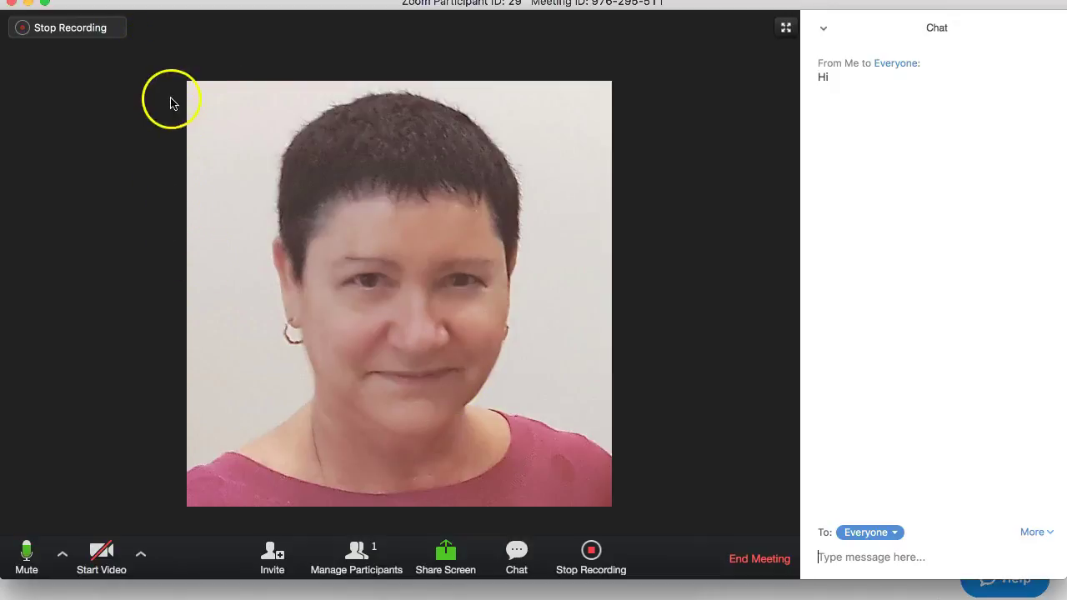
click(54, 30)
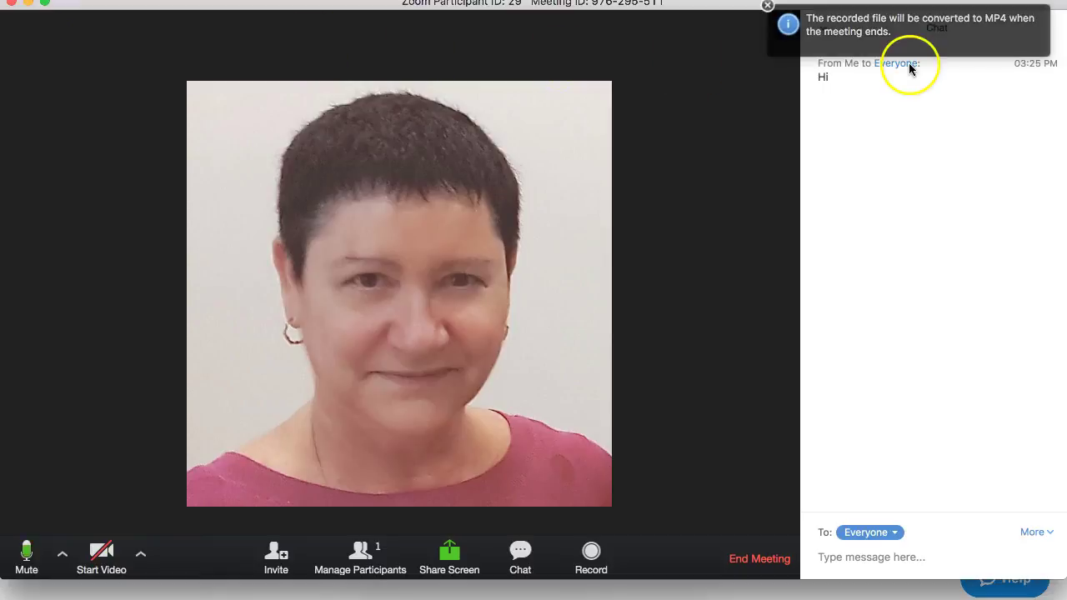